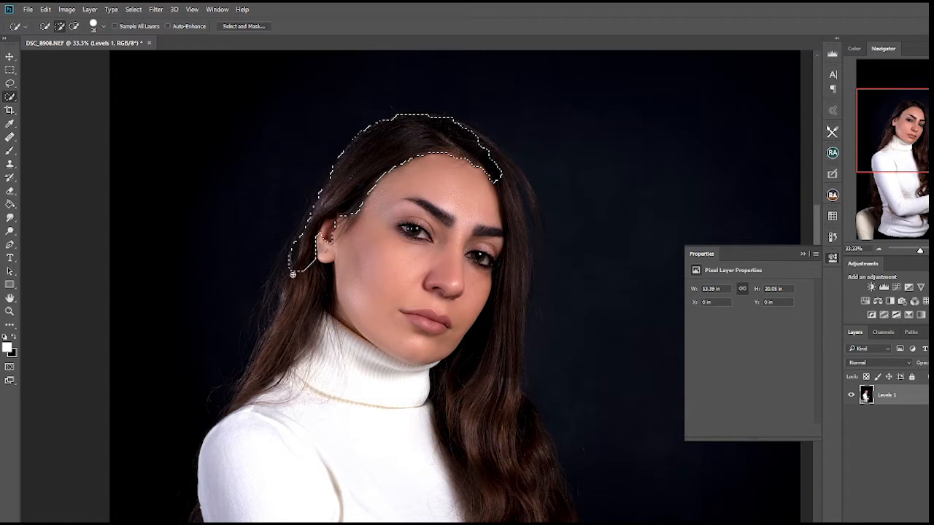
Extend the Quick Selection down the hair beside the ear and over the white sweater, crossed arms, waist and hand.
{"action": "mouse_move", "coordinate": [293, 274]}
{"action": "left_mouse_down"}
{"action": "mouse_move", "coordinate": [299, 285]}
{"action": "mouse_move", "coordinate": [222, 437]}
{"action": "left_mouse_up"}
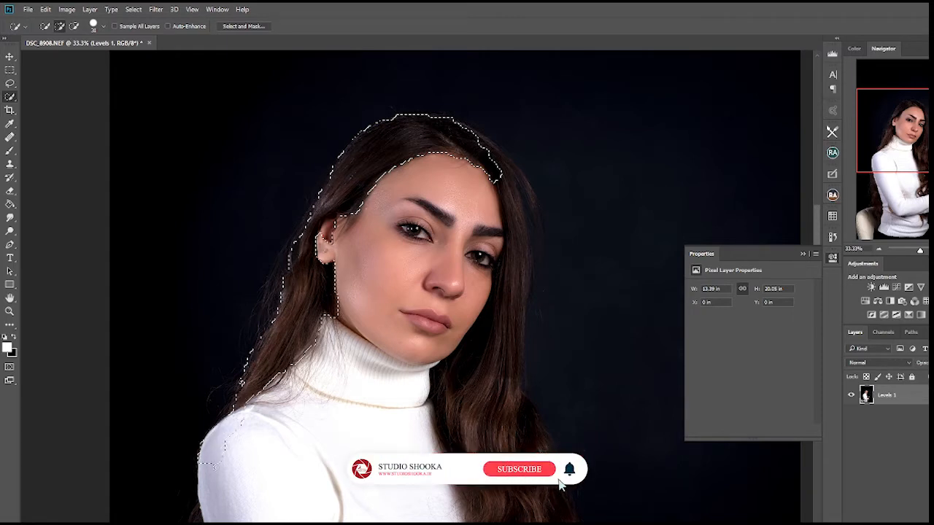
{"action": "mouse_move", "coordinate": [263, 502]}
{"action": "left_mouse_down"}
{"action": "mouse_move", "coordinate": [314, 222]}
{"action": "mouse_move", "coordinate": [272, 241]}
{"action": "left_mouse_up"}
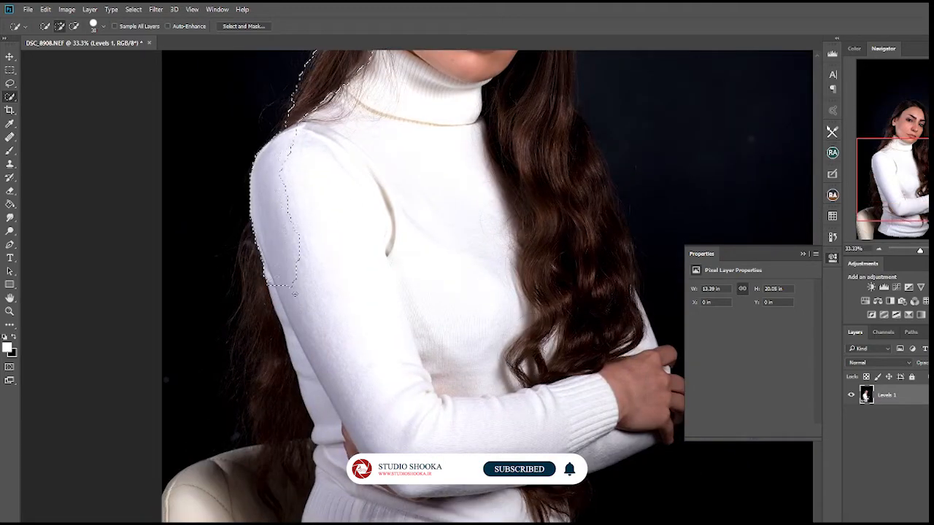
{"action": "left_click_drag", "start_coordinate": [294, 294], "coordinate": [326, 323]}
{"action": "left_click_drag", "start_coordinate": [418, 356], "coordinate": [395, 175]}
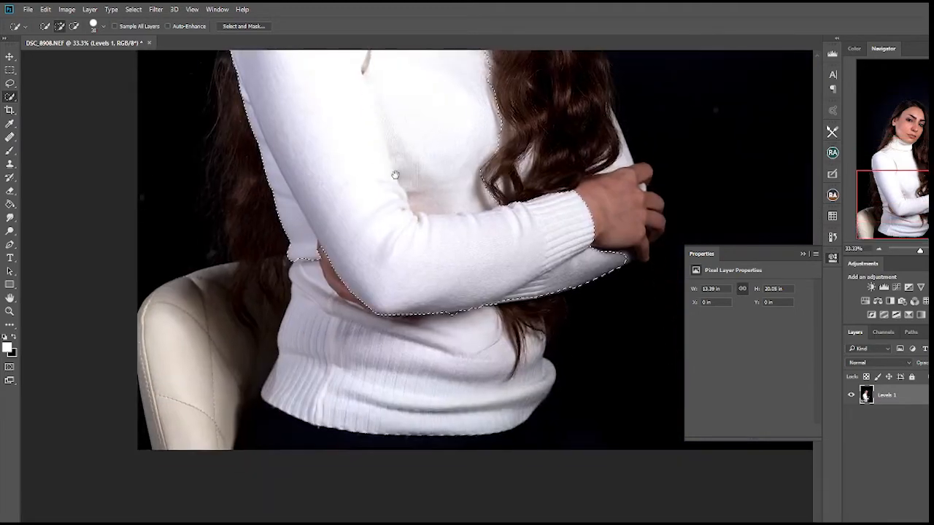
{"action": "left_click_drag", "start_coordinate": [325, 270], "coordinate": [311, 268]}
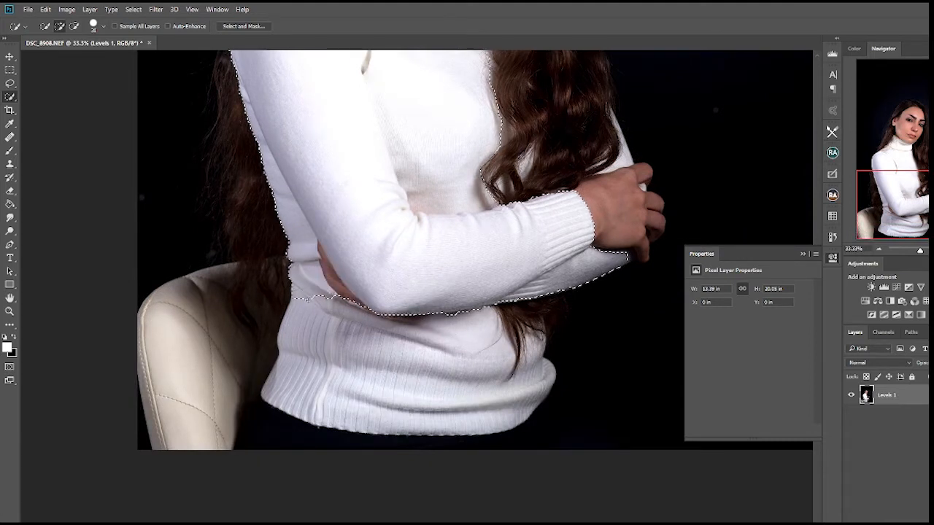
{"action": "left_click", "coordinate": [305, 328]}
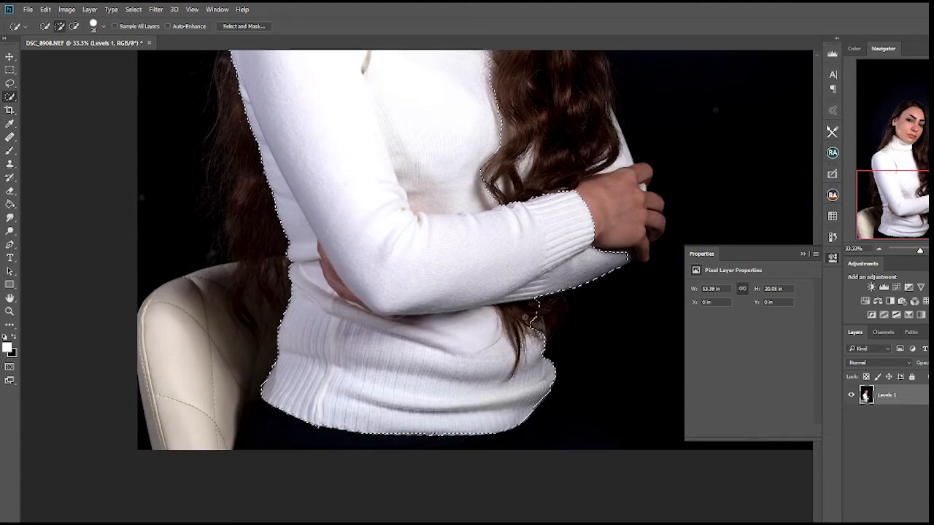
{"action": "left_click_drag", "start_coordinate": [616, 200], "coordinate": [643, 249]}
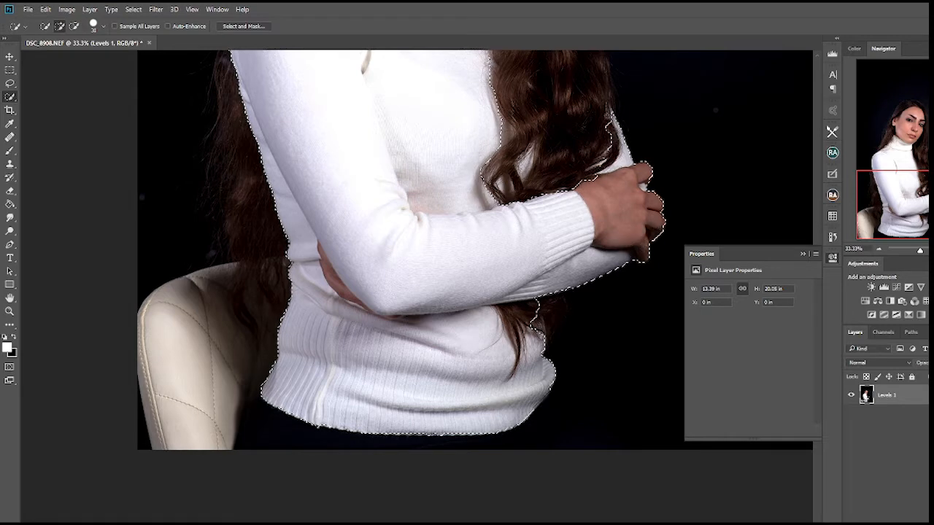
Add the long wavy hair, the face and the remaining hair beside the forehead to the selection, undoing the stroke that spills into the background.
{"action": "left_click", "coordinate": [596, 75]}
{"action": "mouse_move", "coordinate": [573, 96]}
{"action": "left_mouse_down"}
{"action": "mouse_move", "coordinate": [511, 308]}
{"action": "mouse_move", "coordinate": [453, 135]}
{"action": "mouse_move", "coordinate": [452, 60]}
{"action": "left_mouse_up"}
{"action": "mouse_move", "coordinate": [441, 103]}
{"action": "left_mouse_down"}
{"action": "mouse_move", "coordinate": [438, 66]}
{"action": "mouse_move", "coordinate": [419, 157]}
{"action": "mouse_move", "coordinate": [376, 211]}
{"action": "left_mouse_up"}
{"action": "mouse_move", "coordinate": [443, 156]}
{"action": "left_mouse_down"}
{"action": "mouse_move", "coordinate": [455, 172]}
{"action": "mouse_move", "coordinate": [460, 237]}
{"action": "left_mouse_up"}
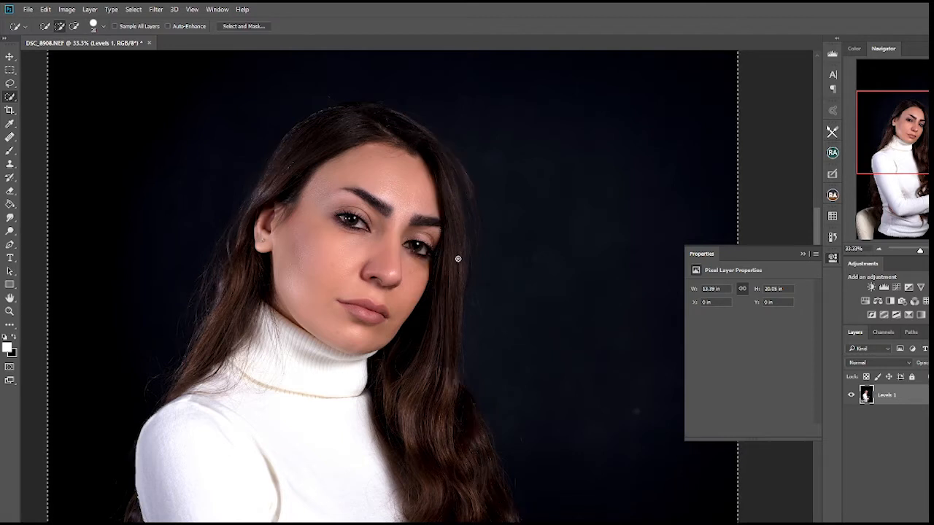
{"action": "key", "text": "ctrl+z"}
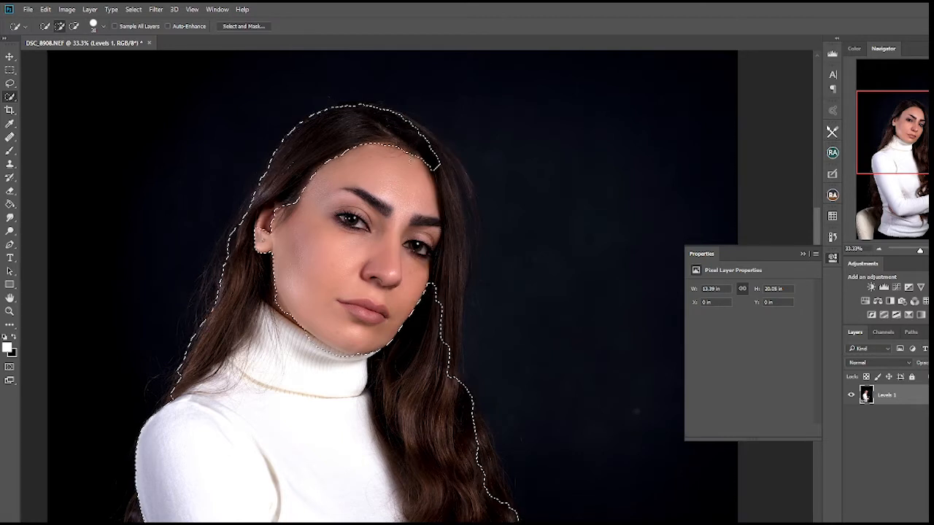
{"action": "left_click", "coordinate": [402, 202]}
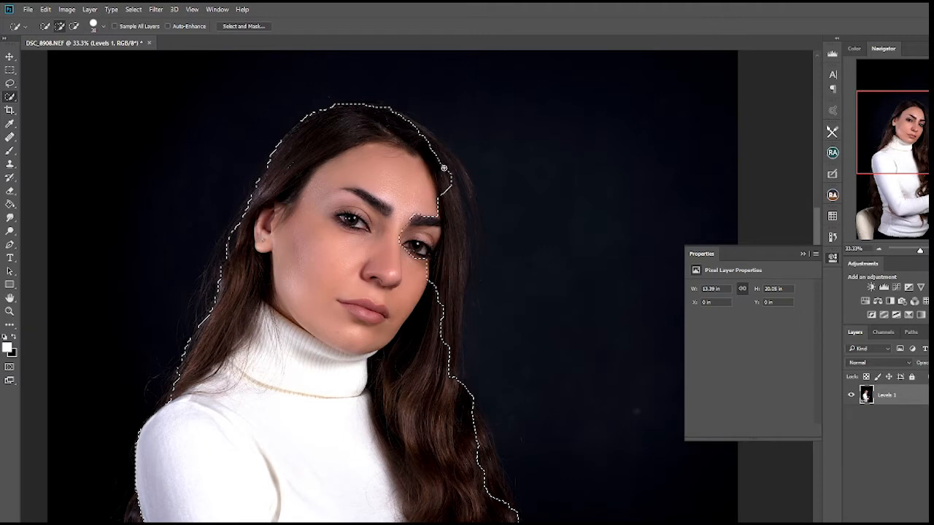
{"action": "left_click_drag", "start_coordinate": [427, 170], "coordinate": [431, 245]}
{"action": "scroll", "coordinate": [445, 349], "scroll_direction": "down", "scroll_amount": 1}
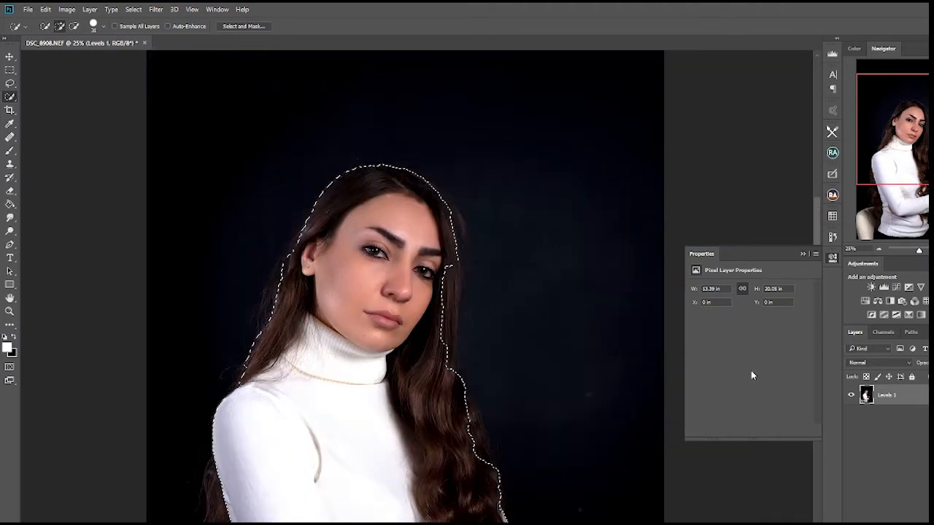
Open the selection in Select and Mask and refine the hair outline around the head and down both sides with the Refine Edge Brush.
{"action": "left_click", "coordinate": [255, 27]}
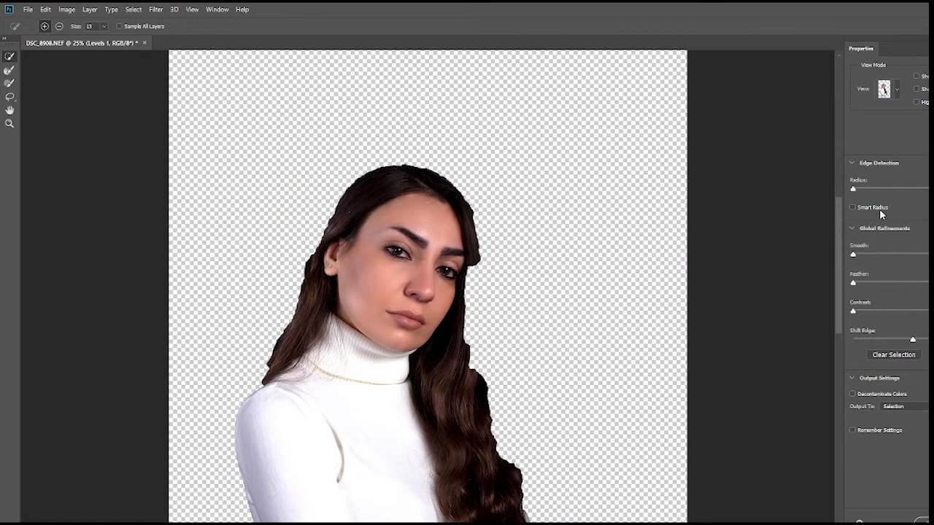
{"action": "left_click", "coordinate": [9, 71]}
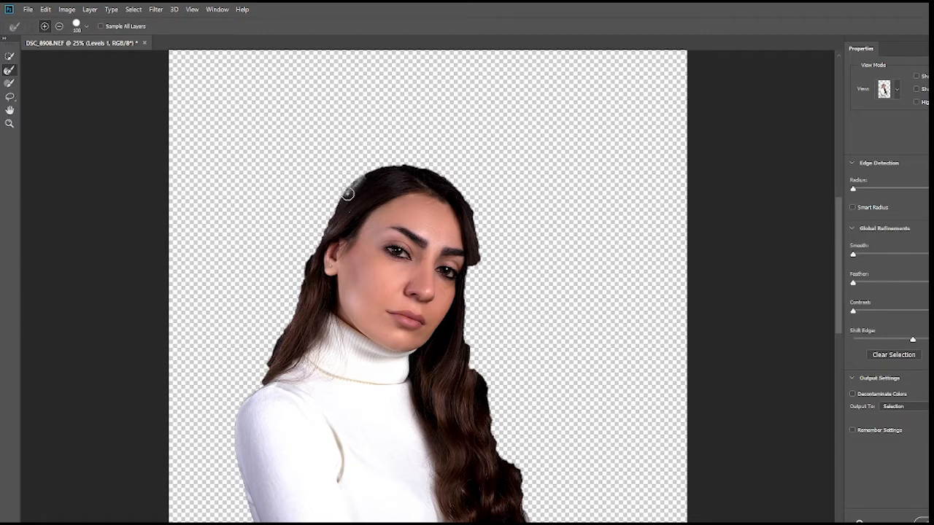
{"action": "mouse_move", "coordinate": [348, 193]}
{"action": "left_mouse_down"}
{"action": "mouse_move", "coordinate": [333, 219]}
{"action": "mouse_move", "coordinate": [339, 228]}
{"action": "mouse_move", "coordinate": [329, 217]}
{"action": "mouse_move", "coordinate": [299, 269]}
{"action": "mouse_move", "coordinate": [285, 318]}
{"action": "left_mouse_up"}
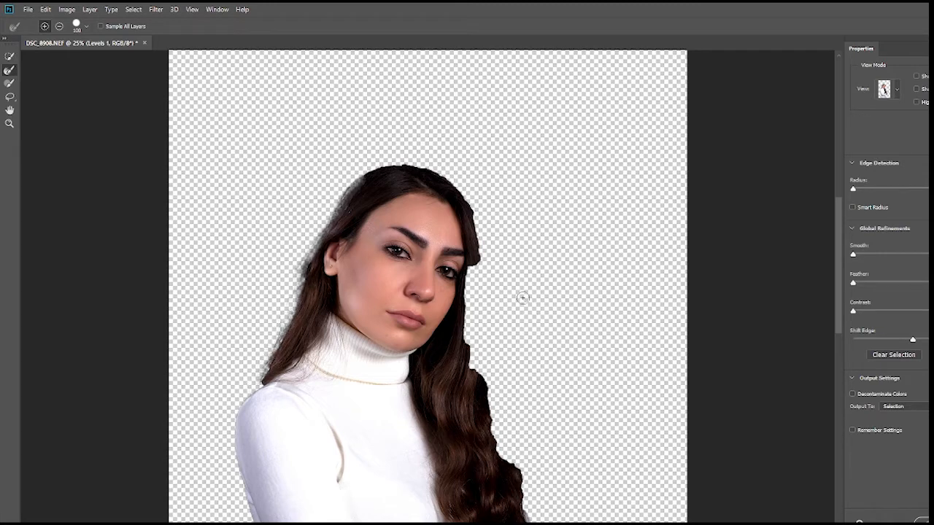
{"action": "mouse_move", "coordinate": [387, 162]}
{"action": "left_mouse_down"}
{"action": "mouse_move", "coordinate": [428, 164]}
{"action": "mouse_move", "coordinate": [471, 200]}
{"action": "mouse_move", "coordinate": [481, 254]}
{"action": "mouse_move", "coordinate": [482, 215]}
{"action": "mouse_move", "coordinate": [469, 333]}
{"action": "mouse_move", "coordinate": [515, 464]}
{"action": "left_mouse_up"}
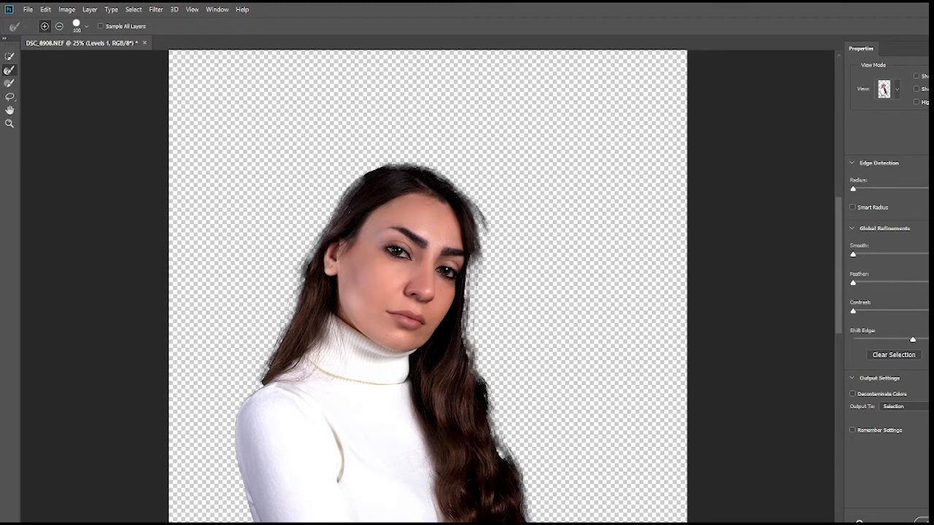
Feather the selection slightly, shift its edge a little inward, and output the result as a Layer Mask.
{"action": "left_click", "coordinate": [904, 406]}
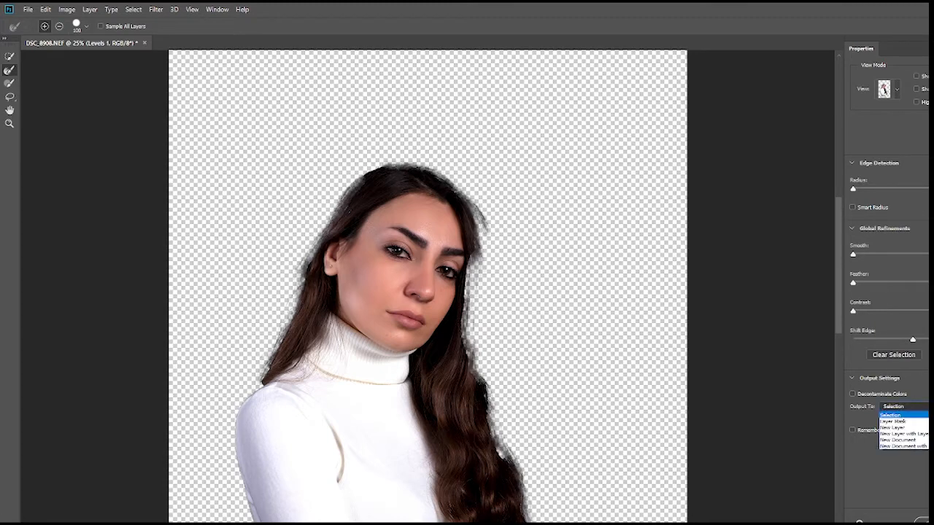
{"action": "left_click", "coordinate": [919, 422]}
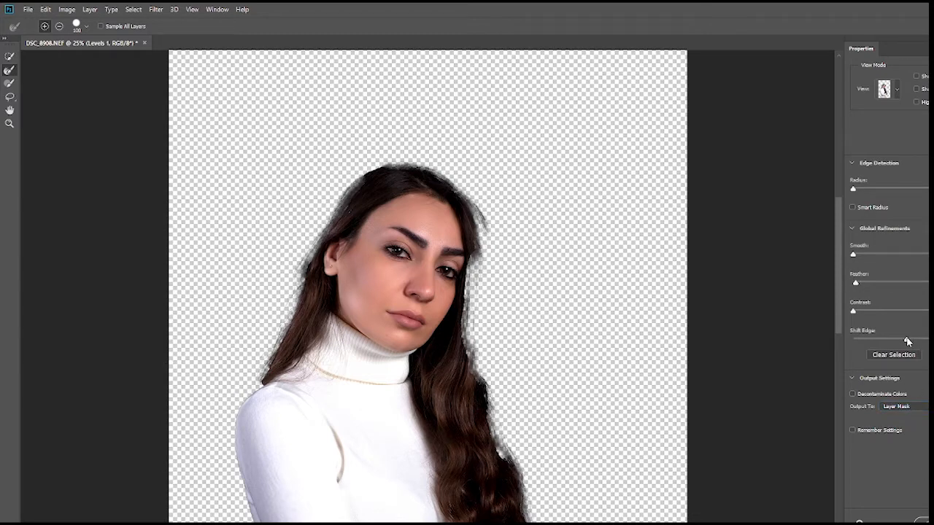
{"action": "left_click", "coordinate": [922, 521]}
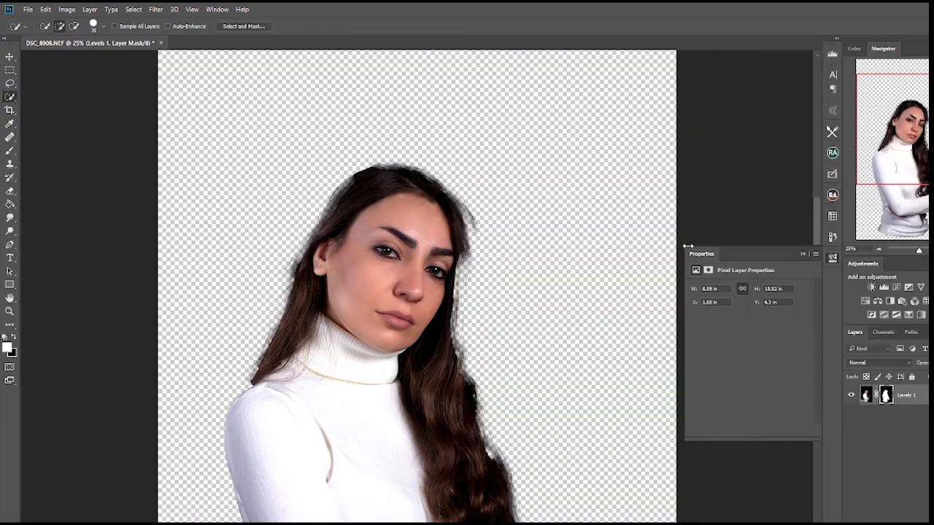
Select the layer mask and paint along the hair outline from the cheek over the head to the shoulder with a 125 px soft brush.
{"action": "key", "text": "ctrl+plus"}
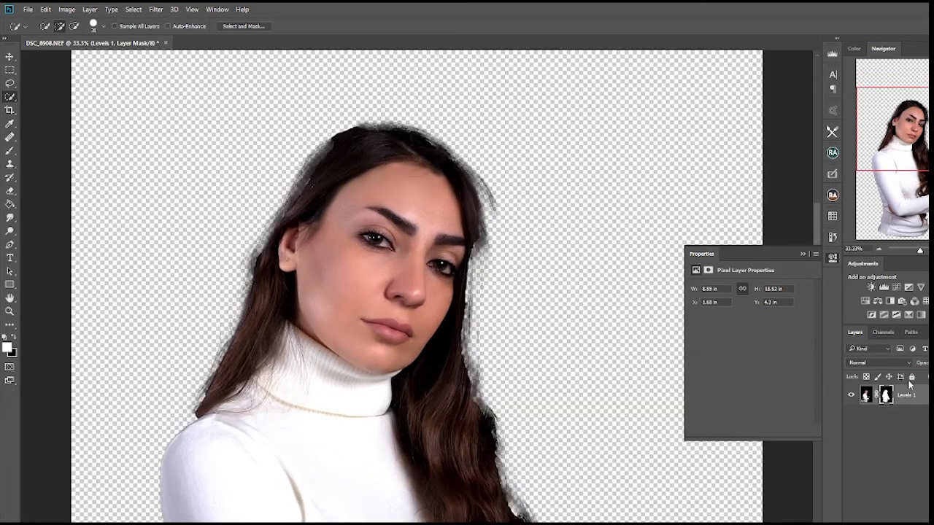
{"action": "left_click", "coordinate": [887, 396]}
{"action": "left_click", "coordinate": [10, 152]}
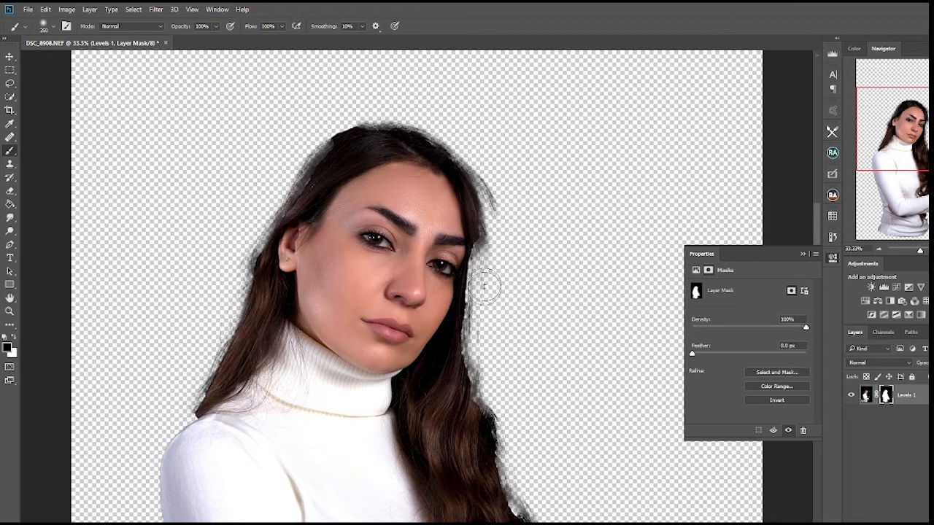
{"action": "key", "text": "bracketleft"}
{"action": "key", "text": "bracketleft"}
{"action": "key", "text": "bracketleft"}
{"action": "key", "text": "bracketleft"}
{"action": "mouse_move", "coordinate": [460, 236]}
{"action": "left_mouse_down"}
{"action": "mouse_move", "coordinate": [473, 257]}
{"action": "mouse_move", "coordinate": [471, 229]}
{"action": "mouse_move", "coordinate": [472, 373]}
{"action": "mouse_move", "coordinate": [469, 281]}
{"action": "mouse_move", "coordinate": [481, 394]}
{"action": "mouse_move", "coordinate": [480, 229]}
{"action": "mouse_move", "coordinate": [462, 177]}
{"action": "mouse_move", "coordinate": [408, 133]}
{"action": "mouse_move", "coordinate": [381, 129]}
{"action": "mouse_move", "coordinate": [326, 150]}
{"action": "mouse_move", "coordinate": [258, 267]}
{"action": "mouse_move", "coordinate": [271, 229]}
{"action": "mouse_move", "coordinate": [313, 170]}
{"action": "mouse_move", "coordinate": [309, 198]}
{"action": "mouse_move", "coordinate": [254, 282]}
{"action": "mouse_move", "coordinate": [188, 435]}
{"action": "left_mouse_up"}
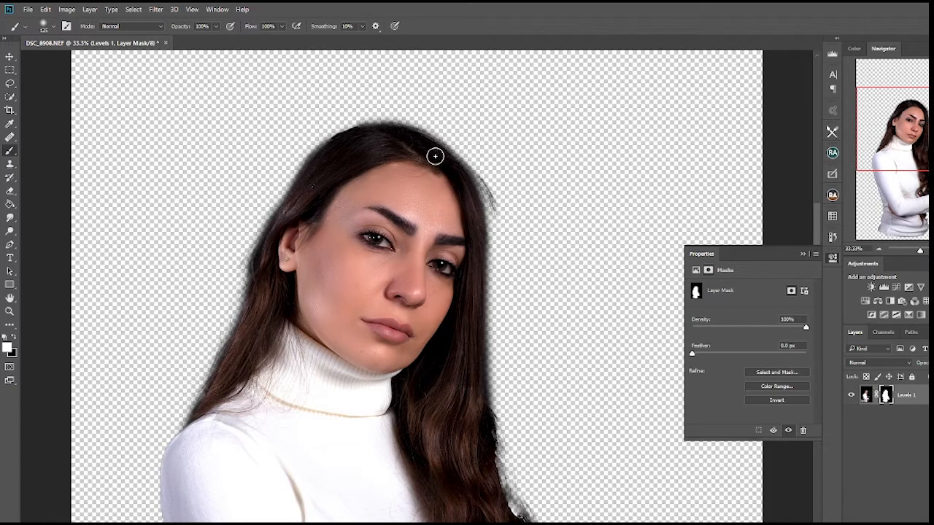
Paint white on the mask to restore the hair from the crown down the far side of the face to the chest.
{"action": "mouse_move", "coordinate": [402, 135]}
{"action": "left_mouse_down"}
{"action": "mouse_move", "coordinate": [438, 150]}
{"action": "mouse_move", "coordinate": [469, 180]}
{"action": "mouse_move", "coordinate": [484, 214]}
{"action": "mouse_move", "coordinate": [485, 423]}
{"action": "left_mouse_up"}
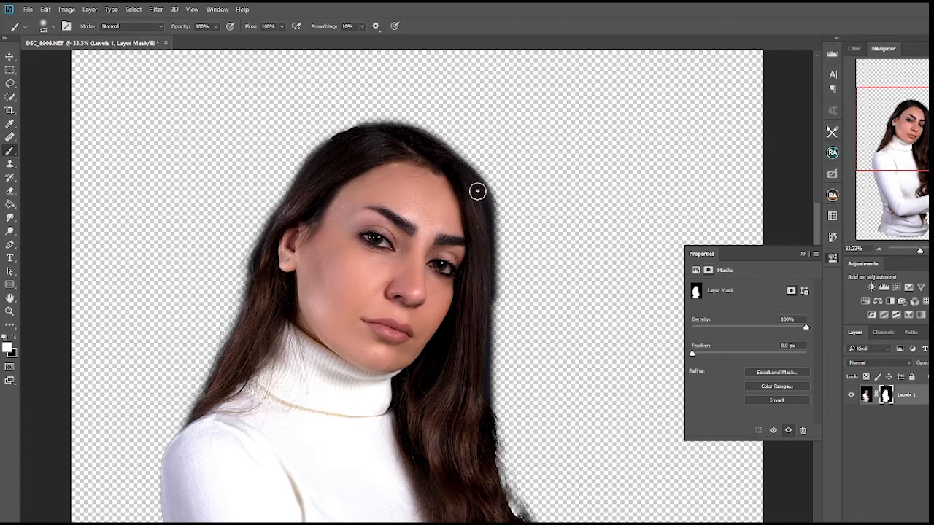
{"action": "mouse_move", "coordinate": [477, 191]}
{"action": "left_mouse_down"}
{"action": "mouse_move", "coordinate": [491, 221]}
{"action": "mouse_move", "coordinate": [486, 446]}
{"action": "mouse_move", "coordinate": [493, 487]}
{"action": "left_mouse_up"}
{"action": "mouse_move", "coordinate": [453, 404]}
{"action": "left_mouse_down"}
{"action": "mouse_move", "coordinate": [432, 289]}
{"action": "mouse_move", "coordinate": [486, 359]}
{"action": "mouse_move", "coordinate": [498, 398]}
{"action": "mouse_move", "coordinate": [480, 351]}
{"action": "mouse_move", "coordinate": [528, 503]}
{"action": "mouse_move", "coordinate": [466, 317]}
{"action": "mouse_move", "coordinate": [462, 140]}
{"action": "mouse_move", "coordinate": [431, 300]}
{"action": "left_mouse_up"}
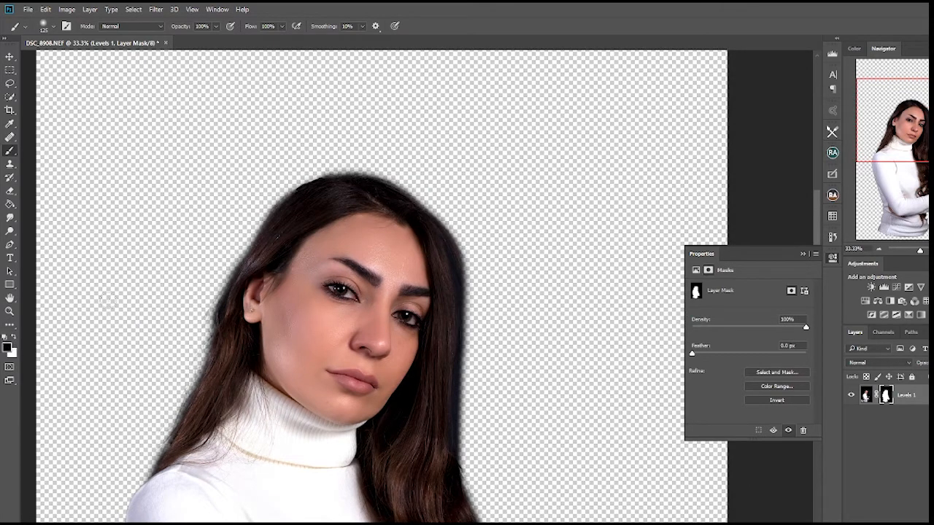
{"action": "right_click", "coordinate": [481, 169]}
{"action": "left_click", "coordinate": [531, 30]}
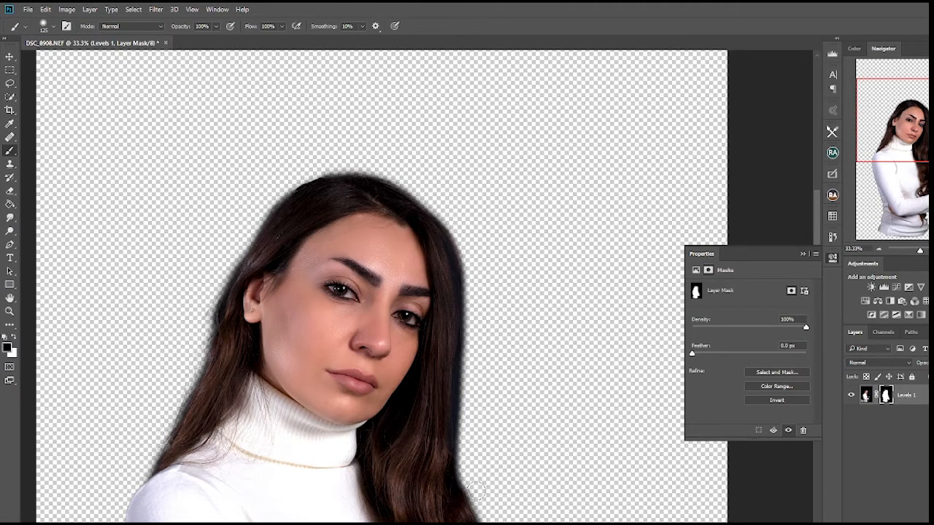
Start a crop, widen the canvas on both sides of the woman, and set the crop ratio to 1:1.
{"action": "left_click", "coordinate": [878, 250]}
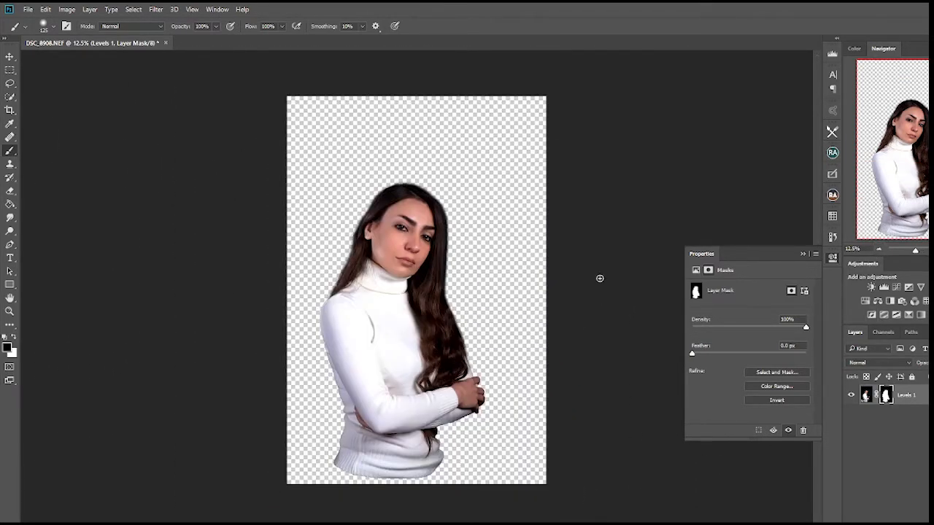
{"action": "key", "text": "c"}
{"action": "left_click_drag", "start_coordinate": [287, 289], "coordinate": [257, 289]}
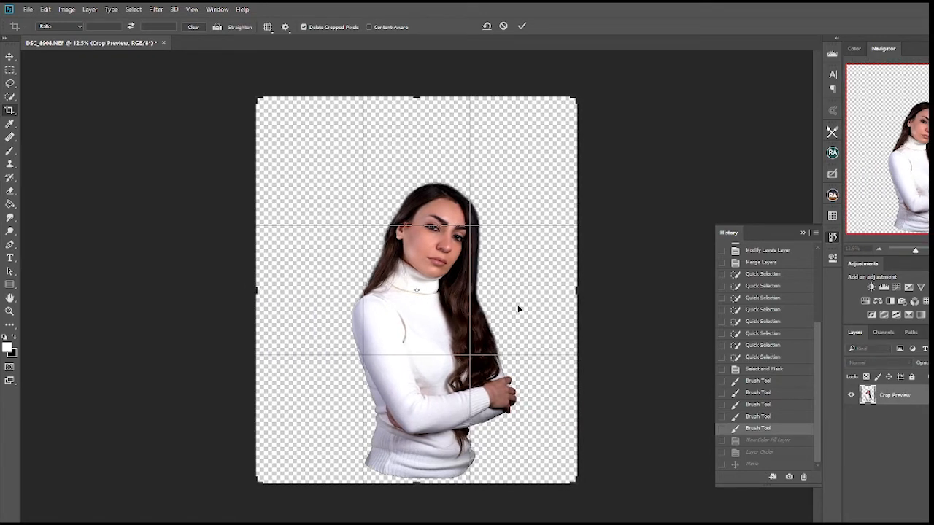
{"action": "left_click_drag", "start_coordinate": [580, 290], "coordinate": [590, 292]}
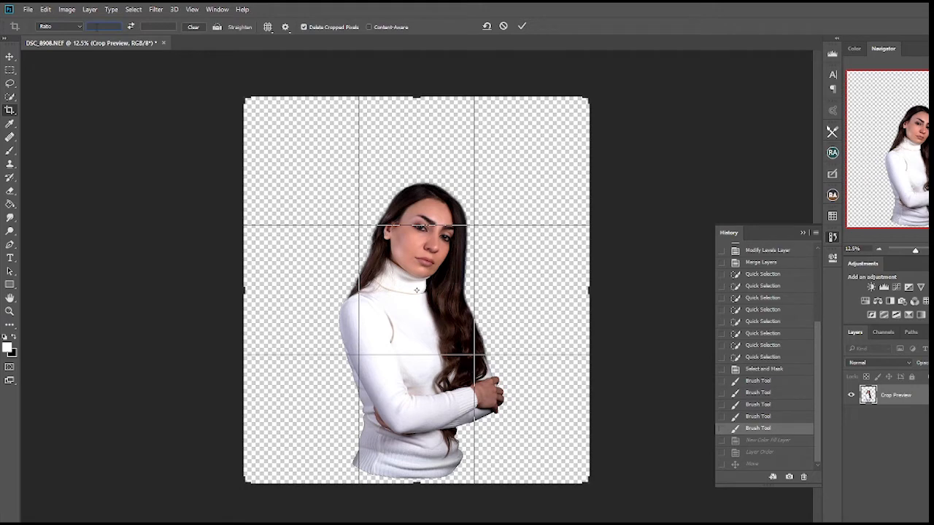
{"action": "type", "text": "1"}
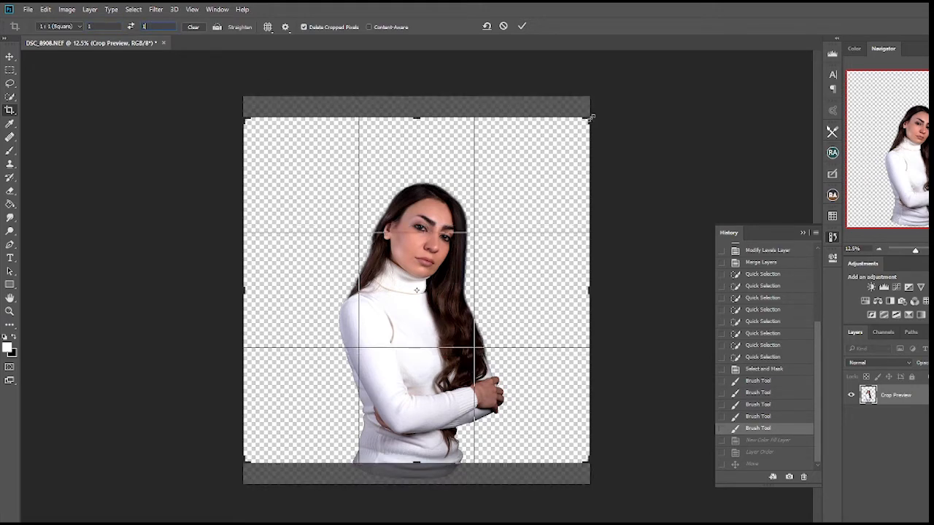
Enlarge the square crop frame and reposition the woman inside it with empty space on all sides.
{"action": "left_click_drag", "start_coordinate": [591, 117], "coordinate": [617, 104]}
{"action": "left_click_drag", "start_coordinate": [542, 142], "coordinate": [559, 104]}
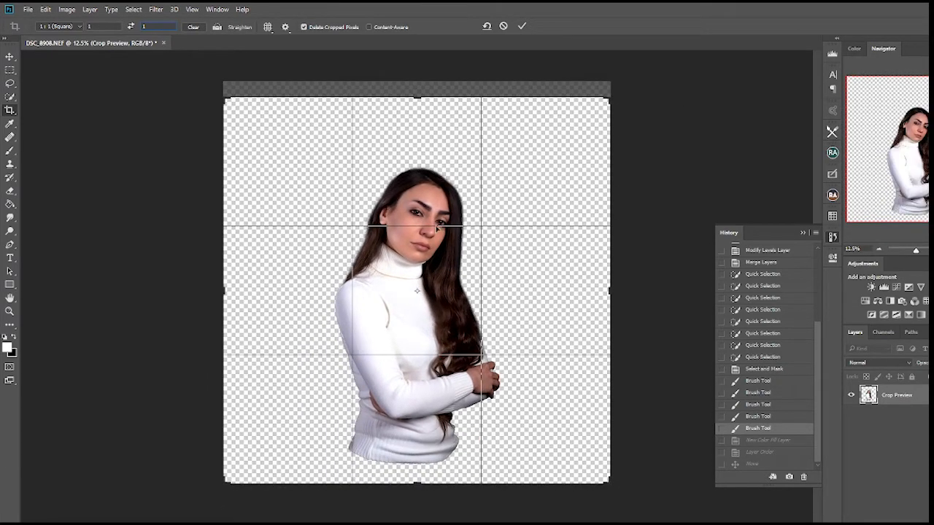
{"action": "left_click_drag", "start_coordinate": [438, 225], "coordinate": [415, 216]}
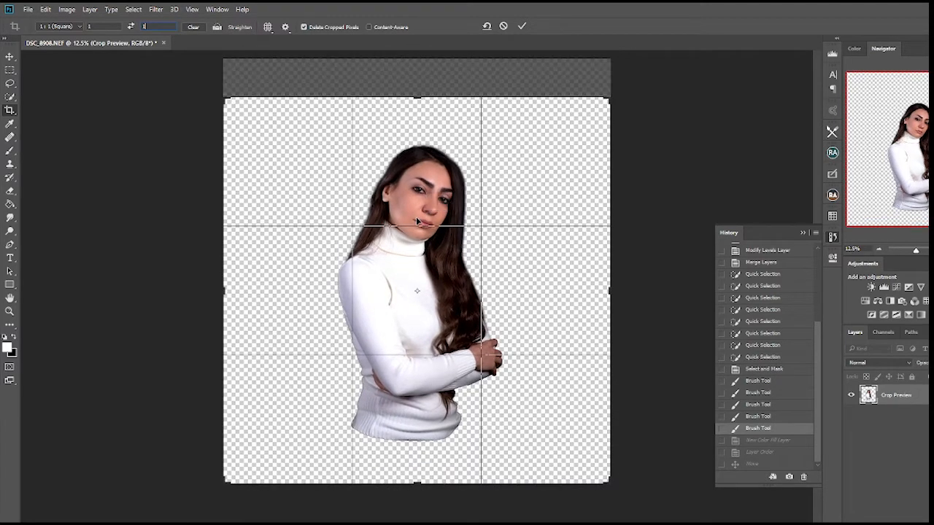
{"action": "left_click_drag", "start_coordinate": [222, 99], "coordinate": [215, 86]}
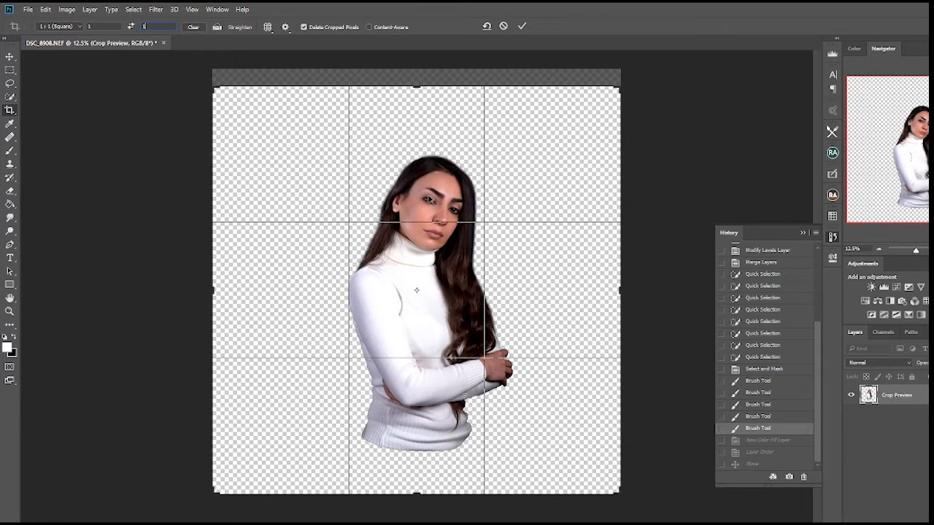
Apply the square crop and move the woman slightly toward the horizontal centre and lower in the canvas.
{"action": "left_click", "coordinate": [11, 57]}
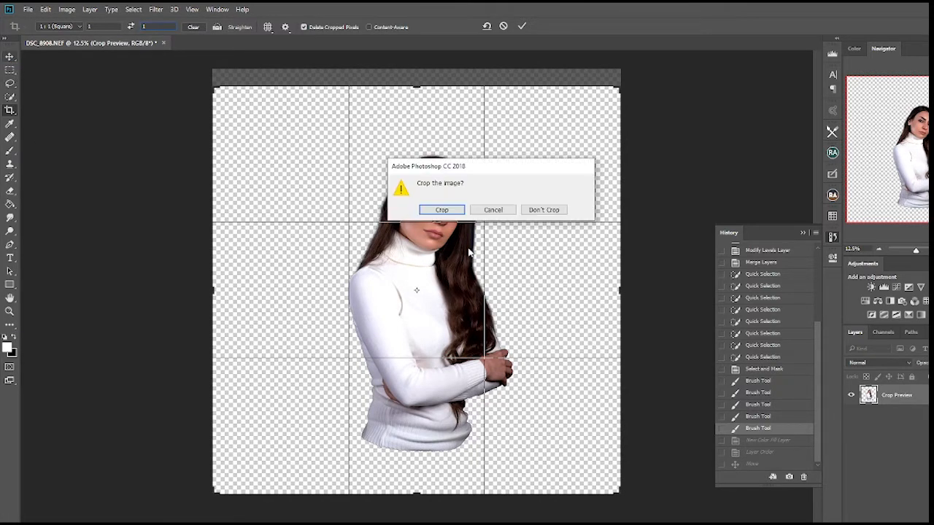
{"action": "left_click", "coordinate": [460, 210]}
{"action": "mouse_move", "coordinate": [434, 231]}
{"action": "left_mouse_down"}
{"action": "mouse_move", "coordinate": [426, 217]}
{"action": "mouse_move", "coordinate": [424, 240]}
{"action": "left_mouse_up"}
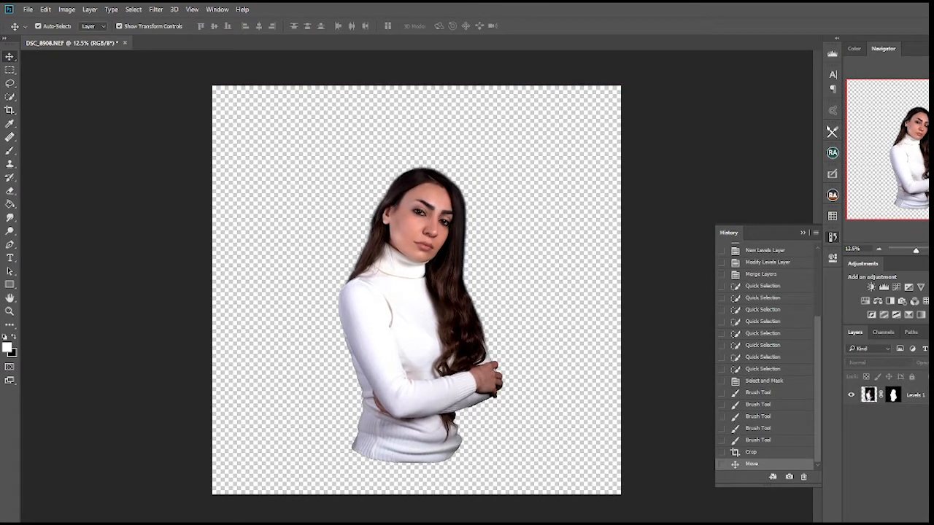
Add a white Solid Color fill layer and place it beneath the masked portrait layer.
{"action": "left_click", "coordinate": [892, 522]}
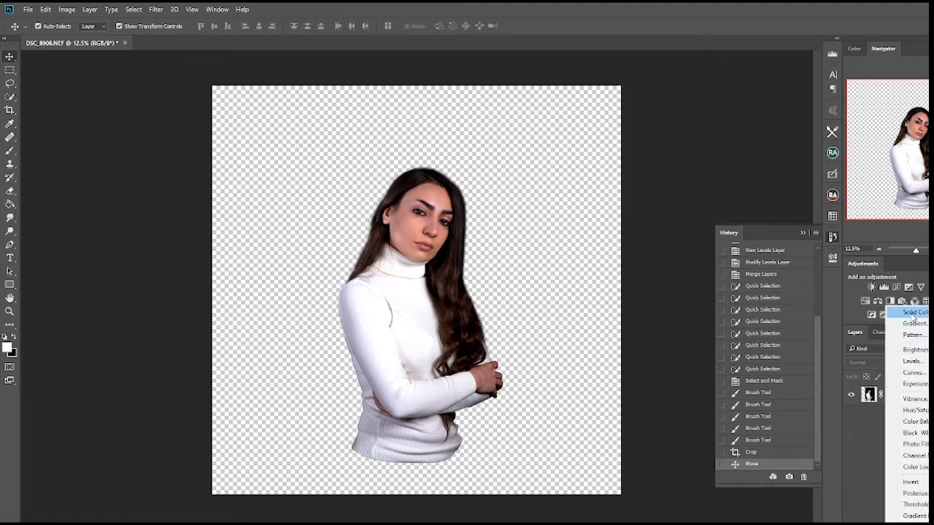
{"action": "left_click", "coordinate": [912, 313]}
{"action": "left_click", "coordinate": [592, 141]}
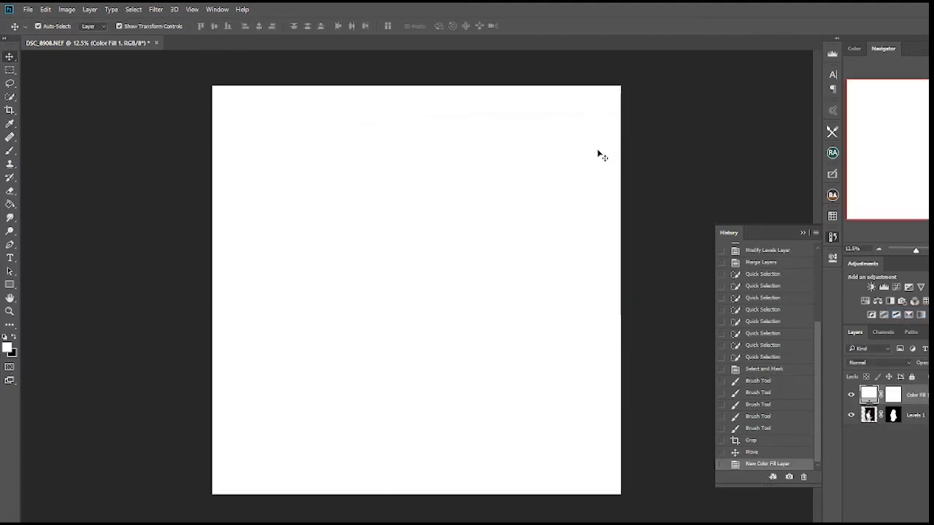
{"action": "left_click_drag", "start_coordinate": [874, 394], "coordinate": [870, 424]}
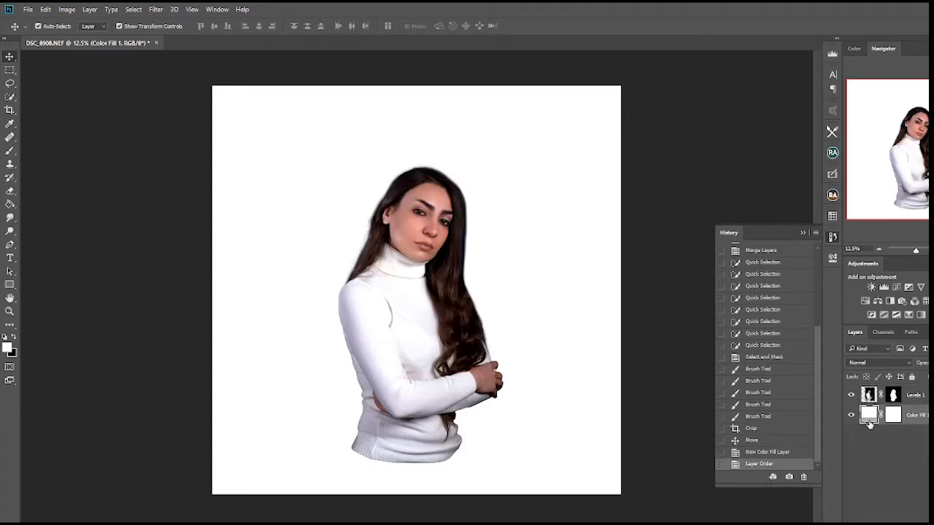
Move the masked portrait slightly lower on the white canvas.
{"action": "left_click", "coordinate": [870, 395]}
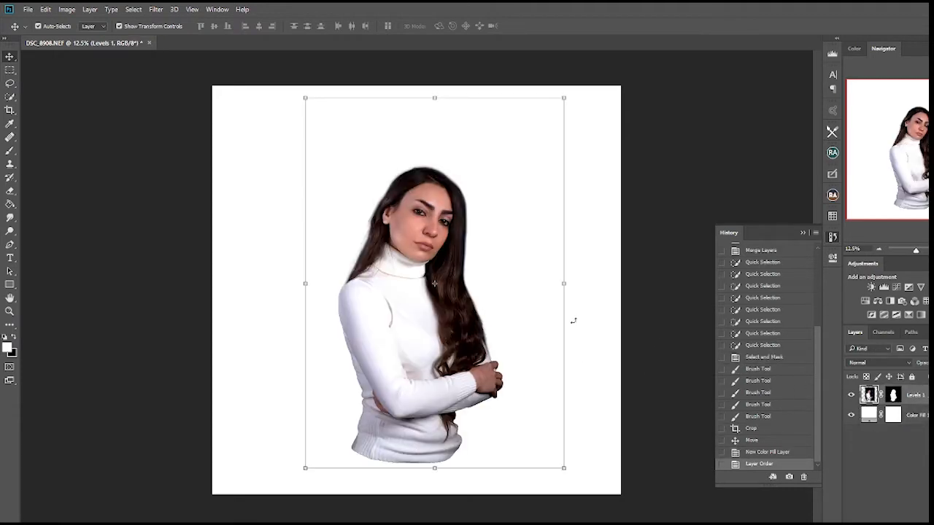
{"action": "left_click_drag", "start_coordinate": [421, 218], "coordinate": [420, 239]}
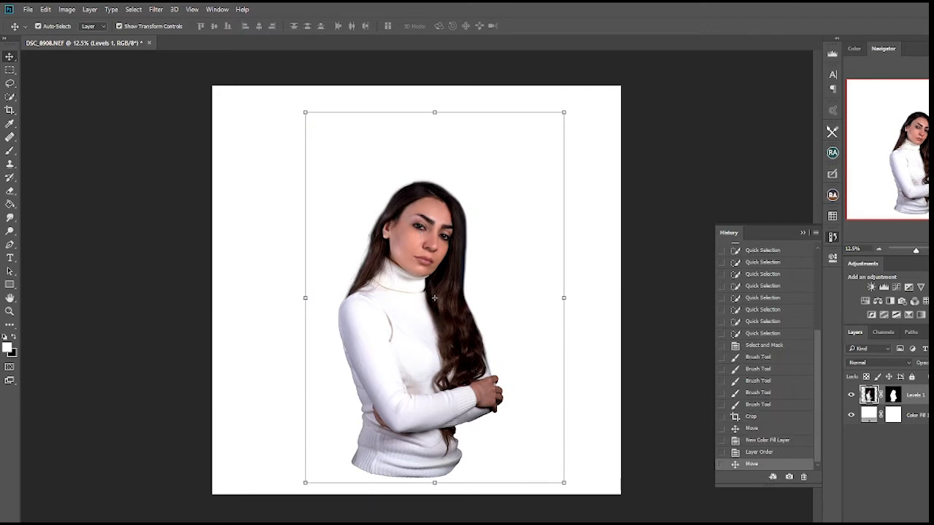
Browse the drip images in the Desktop's New folder (4), then copy the black dripping-paint layer from its open document into the portrait document.
{"action": "key", "text": "super+e"}
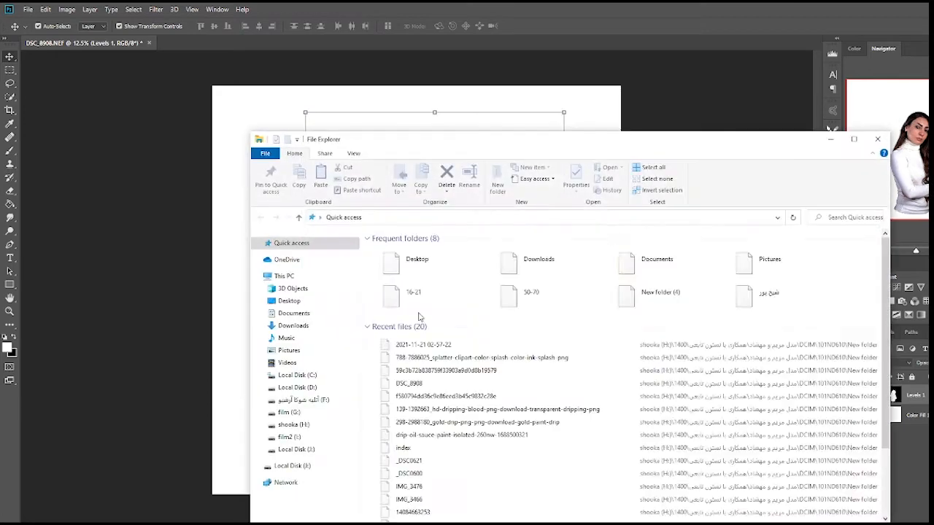
{"action": "left_click", "coordinate": [291, 301]}
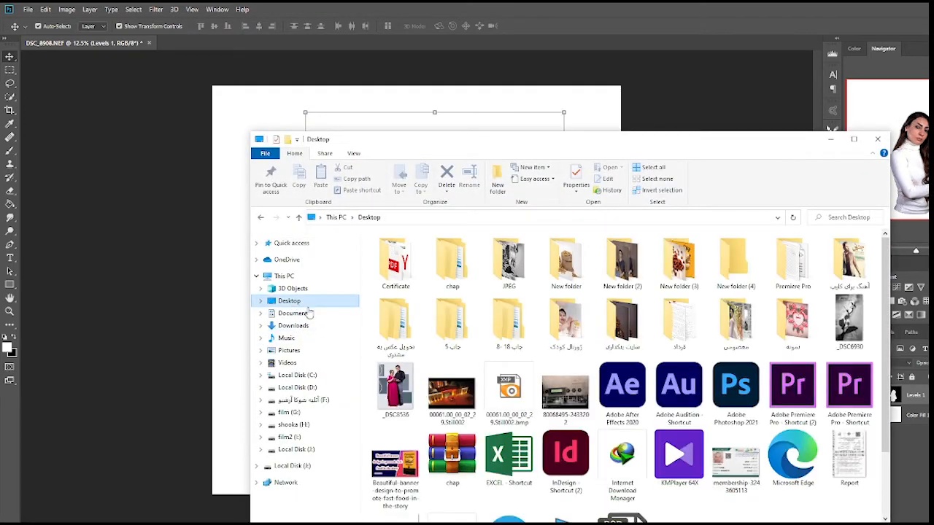
{"action": "double_click", "coordinate": [737, 259]}
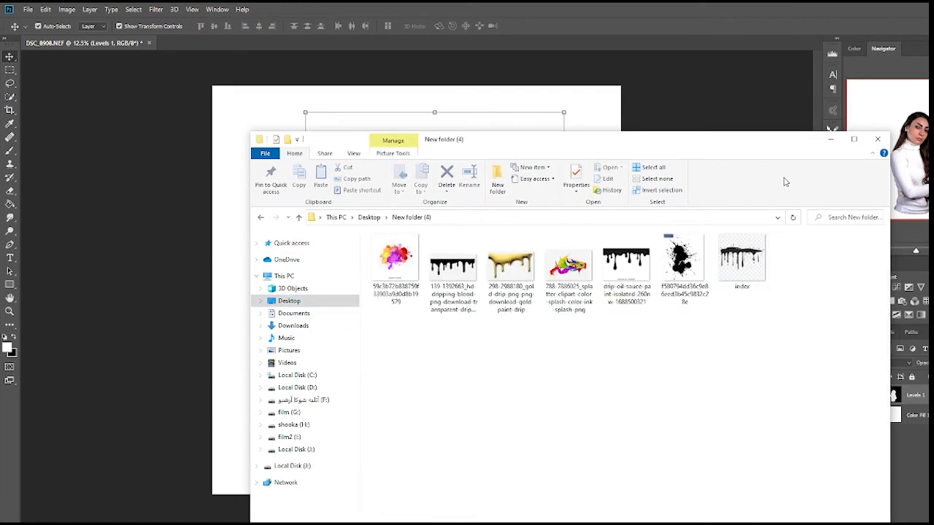
{"action": "left_click", "coordinate": [830, 138]}
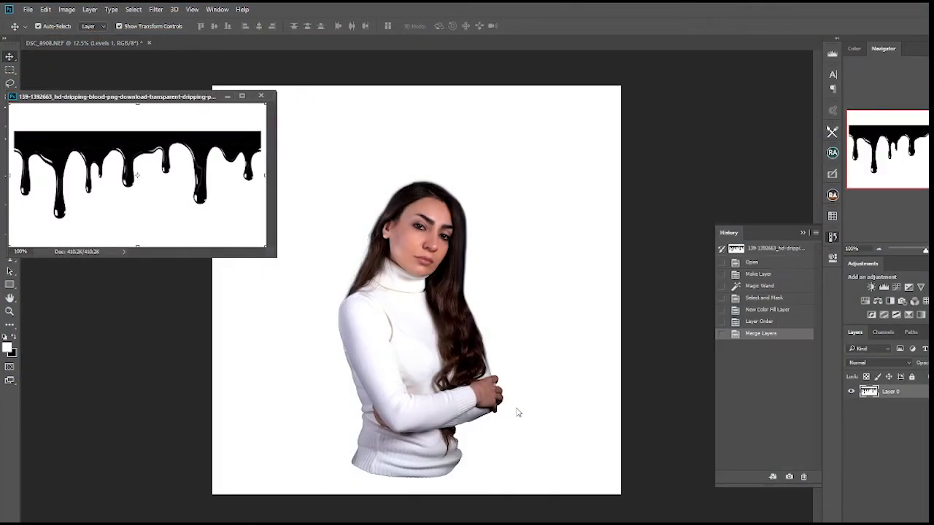
{"action": "left_click_drag", "start_coordinate": [869, 392], "coordinate": [469, 208]}
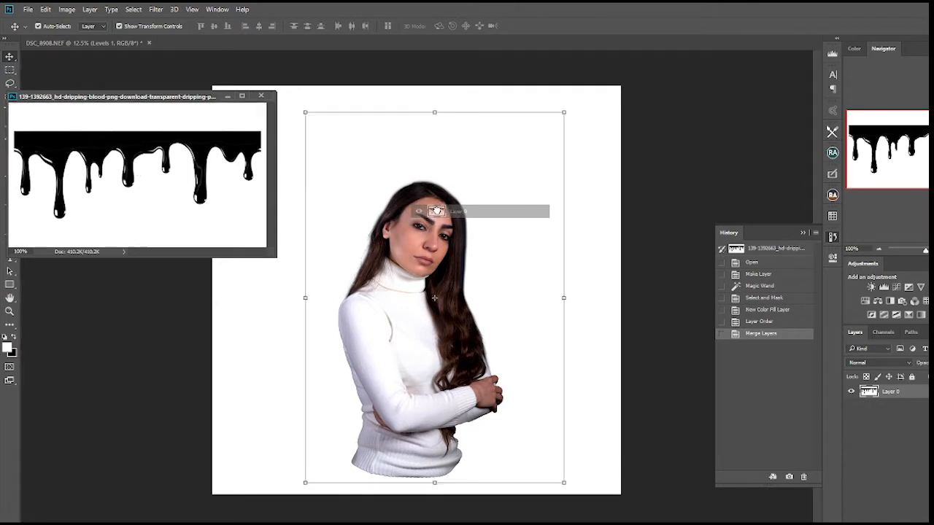
{"action": "left_click", "coordinate": [224, 96]}
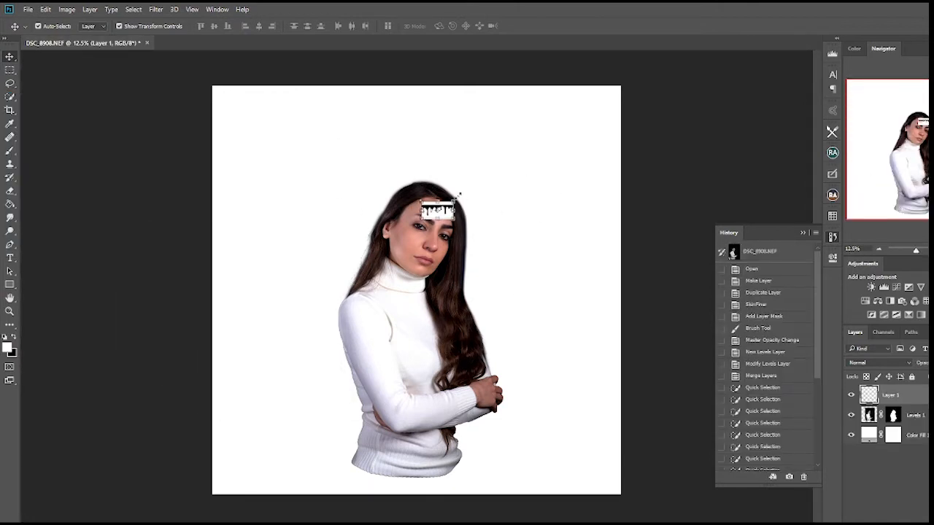
Enlarge the dripping-paint layer to about 432% and place it across the woman's folded arms.
{"action": "left_click_drag", "start_coordinate": [460, 196], "coordinate": [435, 362]}
{"action": "left_click_drag", "start_coordinate": [435, 360], "coordinate": [442, 387]}
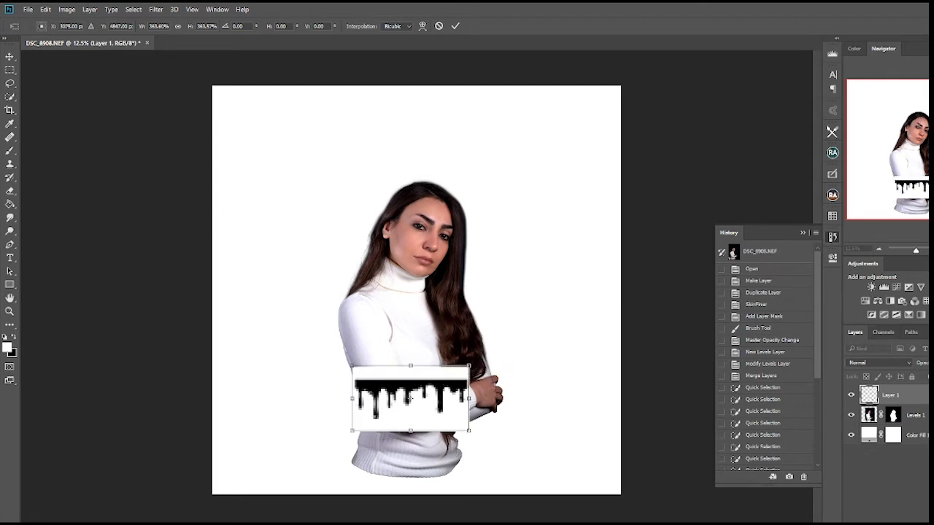
{"action": "key", "text": "ctrl+plus"}
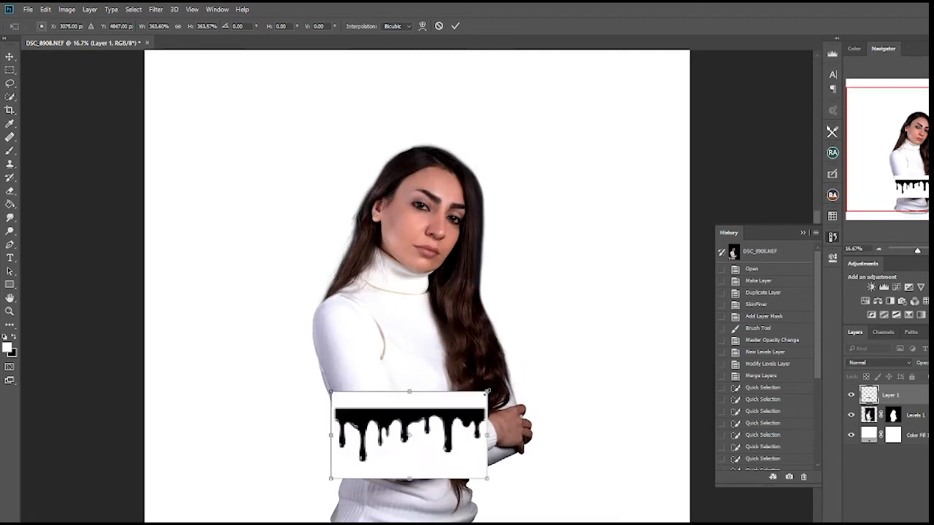
{"action": "left_click_drag", "start_coordinate": [487, 392], "coordinate": [517, 375]}
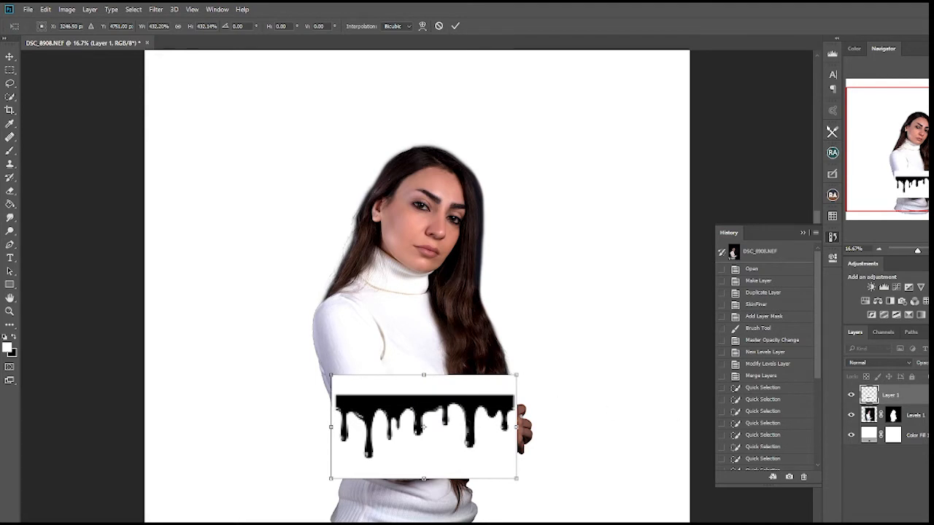
Make the drip layer semi-transparent, scale it to about 466% to span the torso and arms, and apply the transform.
{"action": "left_click_drag", "start_coordinate": [924, 363], "coordinate": [915, 362]}
{"action": "key", "text": "ctrl+plus"}
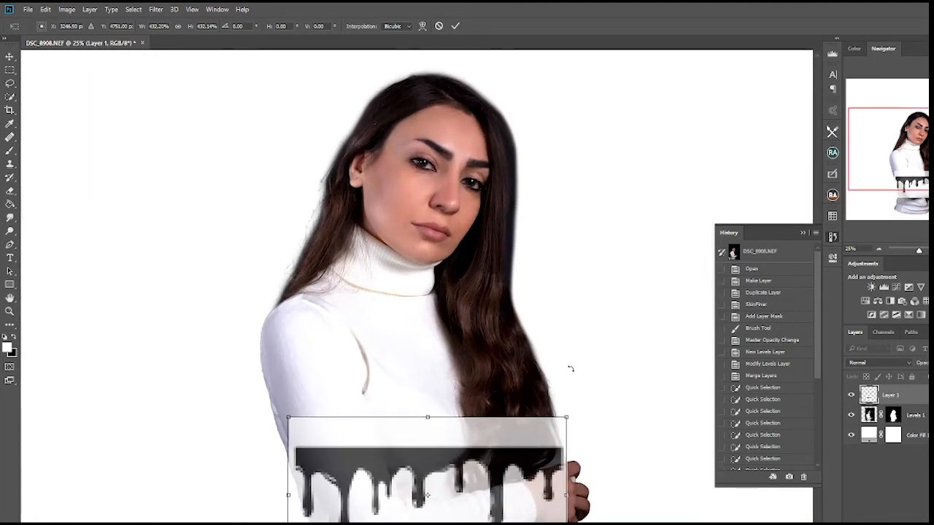
{"action": "left_click_drag", "start_coordinate": [550, 358], "coordinate": [565, 222]}
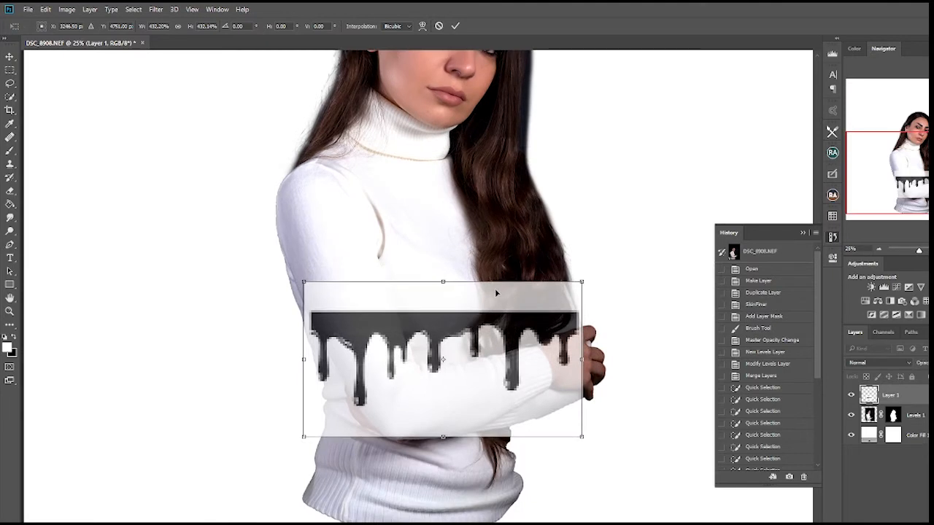
{"action": "left_click_drag", "start_coordinate": [496, 293], "coordinate": [486, 295]}
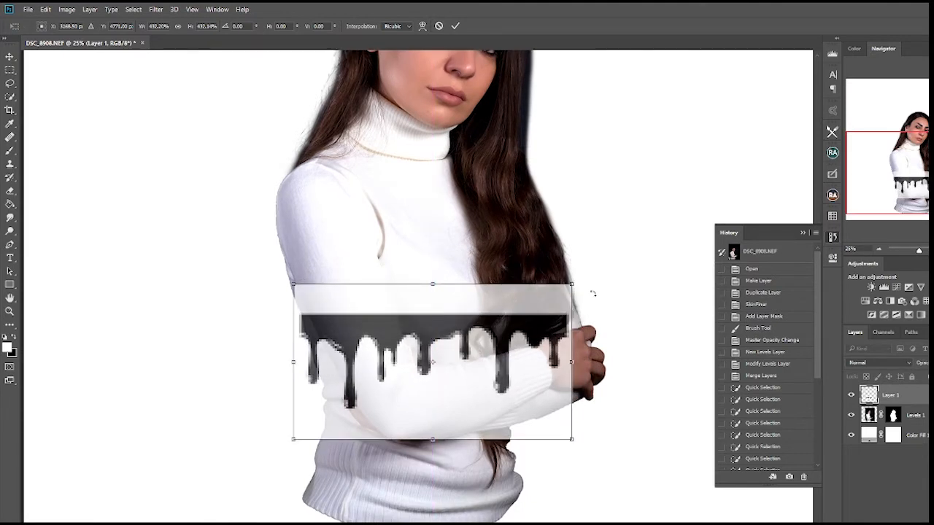
{"action": "left_click_drag", "start_coordinate": [575, 280], "coordinate": [592, 272]}
{"action": "left_click_drag", "start_coordinate": [292, 275], "coordinate": [290, 272]}
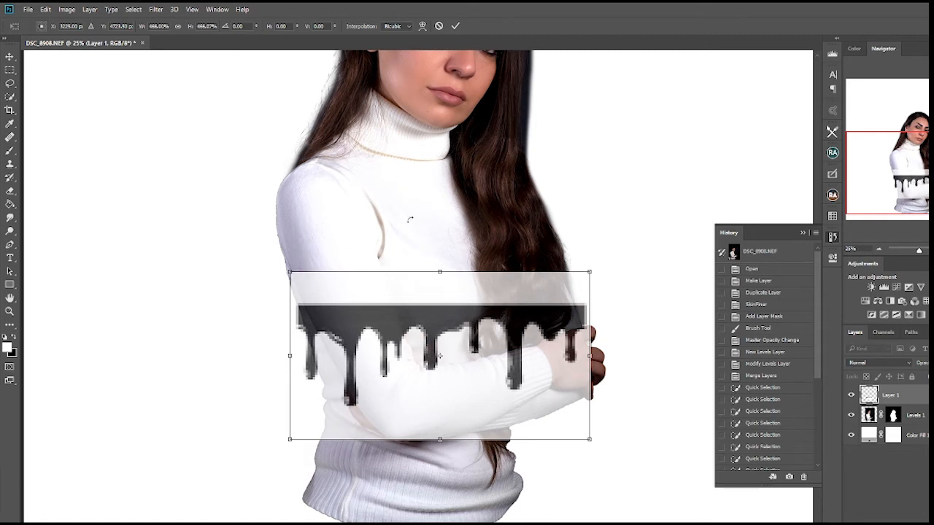
{"action": "left_click", "coordinate": [455, 26]}
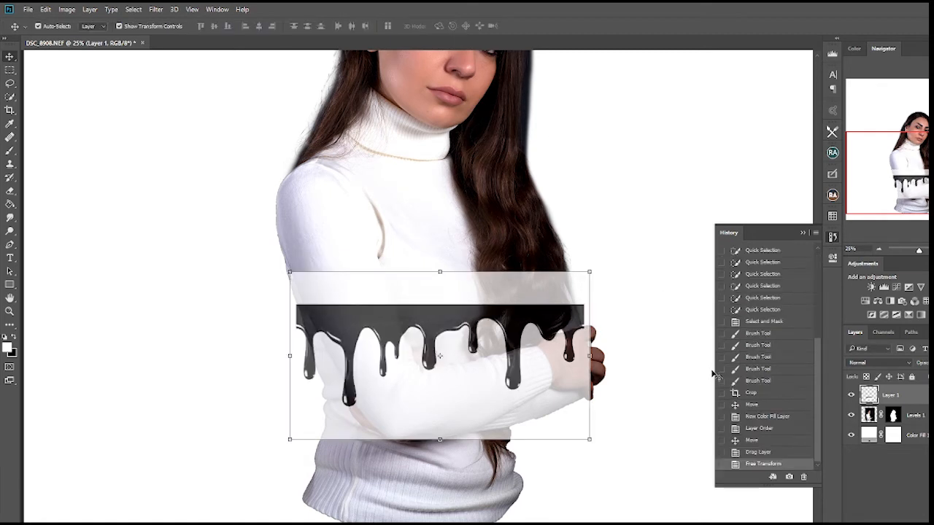
Set the drip layer's blend mode to Screen and restore its opacity to full.
{"action": "left_click", "coordinate": [910, 363]}
{"action": "left_click", "coordinate": [864, 228]}
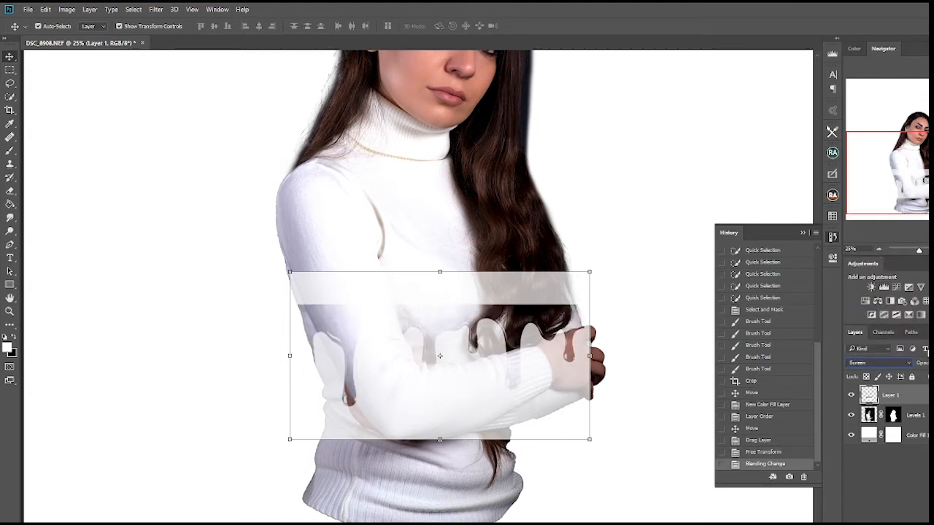
{"action": "left_click_drag", "start_coordinate": [923, 366], "coordinate": [932, 367]}
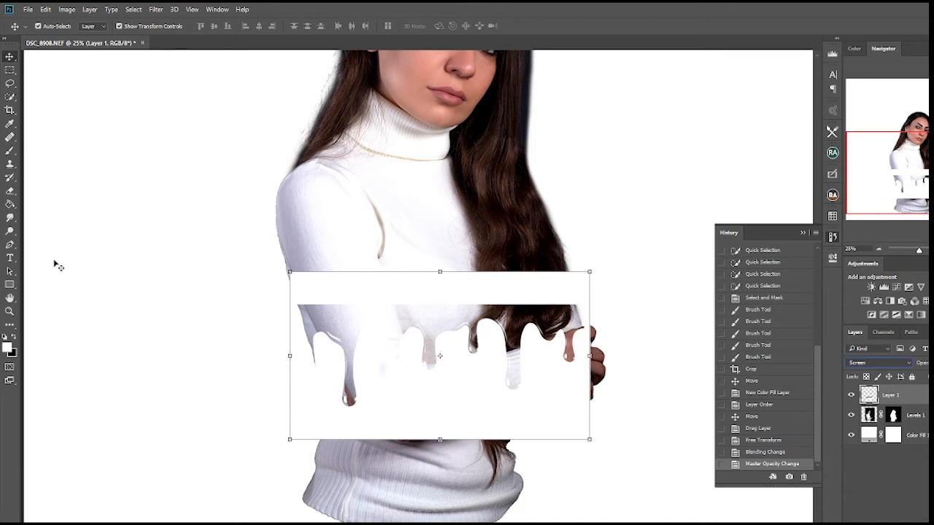
{"action": "left_click", "coordinate": [10, 191]}
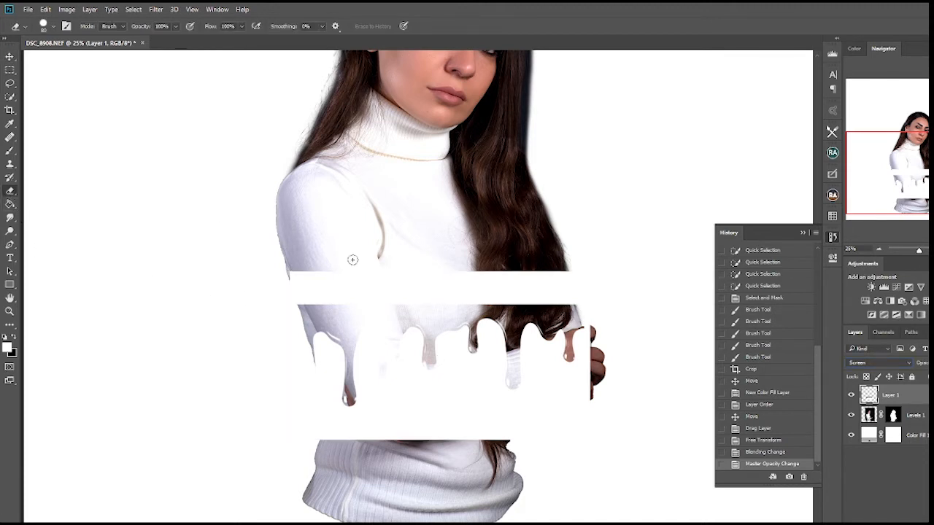
{"action": "mouse_move", "coordinate": [350, 273]}
{"action": "left_mouse_down"}
{"action": "mouse_move", "coordinate": [612, 276]}
{"action": "mouse_move", "coordinate": [528, 281]}
{"action": "mouse_move", "coordinate": [573, 271]}
{"action": "mouse_move", "coordinate": [548, 276]}
{"action": "mouse_move", "coordinate": [550, 306]}
{"action": "mouse_move", "coordinate": [558, 279]}
{"action": "mouse_move", "coordinate": [567, 307]}
{"action": "mouse_move", "coordinate": [570, 286]}
{"action": "mouse_move", "coordinate": [571, 315]}
{"action": "mouse_move", "coordinate": [487, 298]}
{"action": "mouse_move", "coordinate": [536, 304]}
{"action": "mouse_move", "coordinate": [471, 304]}
{"action": "mouse_move", "coordinate": [524, 299]}
{"action": "mouse_move", "coordinate": [531, 283]}
{"action": "mouse_move", "coordinate": [544, 296]}
{"action": "mouse_move", "coordinate": [416, 302]}
{"action": "mouse_move", "coordinate": [505, 291]}
{"action": "mouse_move", "coordinate": [537, 276]}
{"action": "mouse_move", "coordinate": [455, 281]}
{"action": "mouse_move", "coordinate": [419, 309]}
{"action": "mouse_move", "coordinate": [391, 282]}
{"action": "mouse_move", "coordinate": [406, 293]}
{"action": "mouse_move", "coordinate": [338, 308]}
{"action": "mouse_move", "coordinate": [363, 278]}
{"action": "mouse_move", "coordinate": [327, 253]}
{"action": "mouse_move", "coordinate": [324, 304]}
{"action": "mouse_move", "coordinate": [302, 287]}
{"action": "left_mouse_up"}
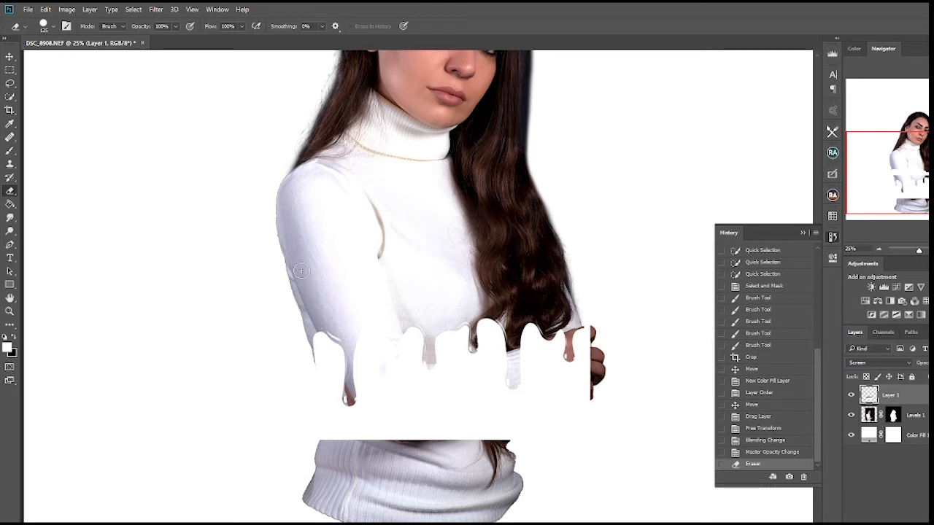
{"action": "left_click", "coordinate": [340, 335]}
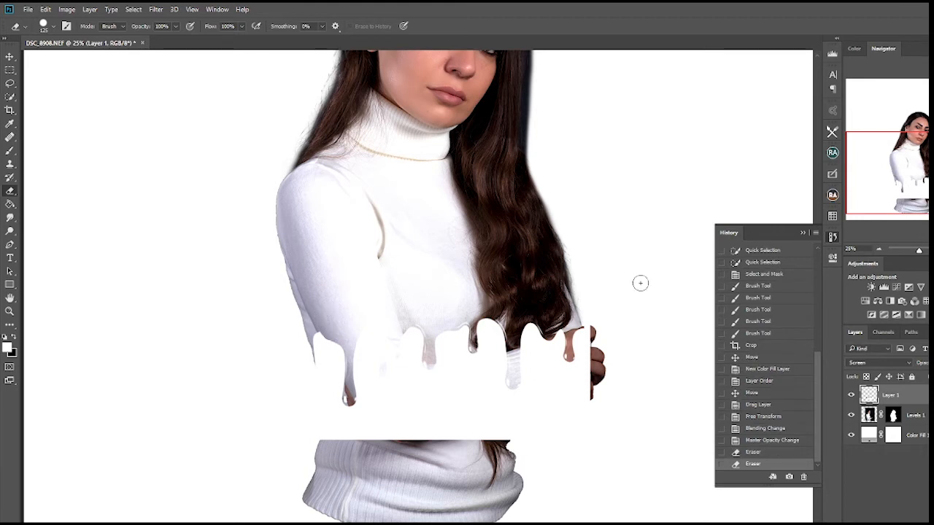
{"action": "key", "text": "ctrl+alt+z"}
{"action": "key", "text": "ctrl+alt+z"}
Erase the white strip of the drip layer that covers the sweater and hair above the drips.
{"action": "left_click_drag", "start_coordinate": [517, 306], "coordinate": [297, 303]}
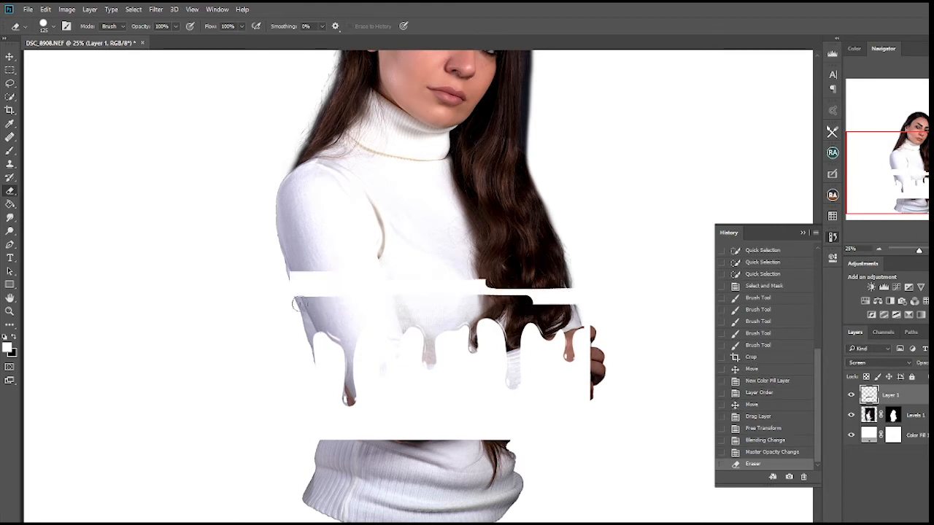
{"action": "left_click_drag", "start_coordinate": [452, 280], "coordinate": [237, 271]}
{"action": "mouse_move", "coordinate": [515, 278]}
{"action": "left_mouse_down"}
{"action": "mouse_move", "coordinate": [459, 293]}
{"action": "mouse_move", "coordinate": [593, 293]}
{"action": "mouse_move", "coordinate": [536, 302]}
{"action": "mouse_move", "coordinate": [588, 296]}
{"action": "left_mouse_up"}
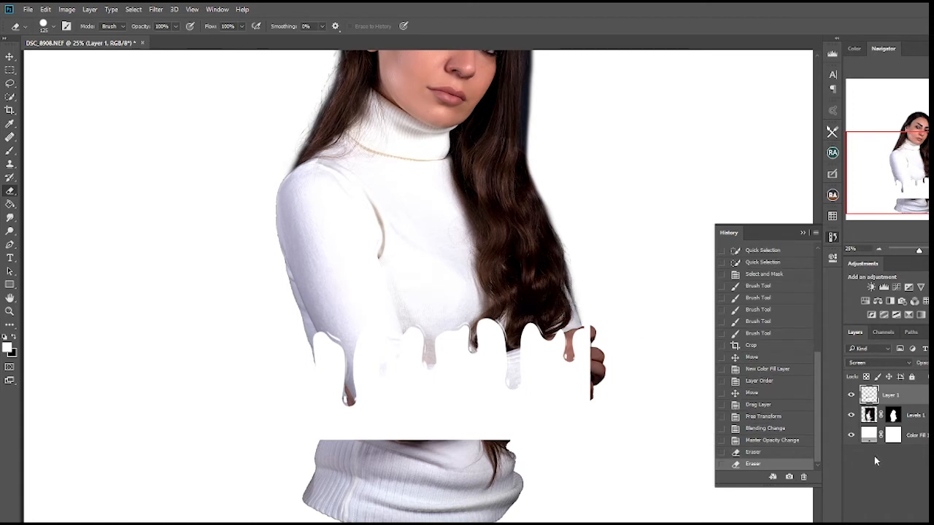
Paint black on the portrait's layer mask to hide the hand and the lower sweater outside the drips.
{"action": "left_click", "coordinate": [879, 251]}
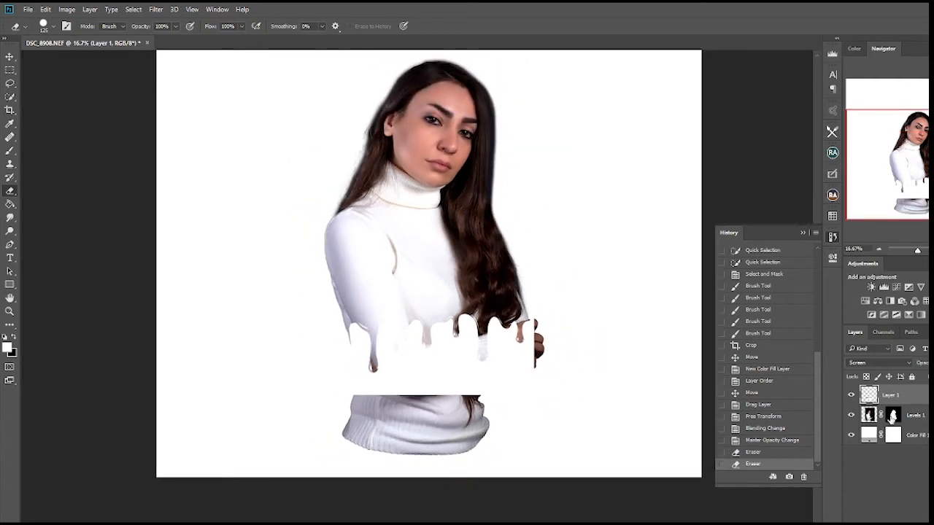
{"action": "left_click", "coordinate": [892, 415]}
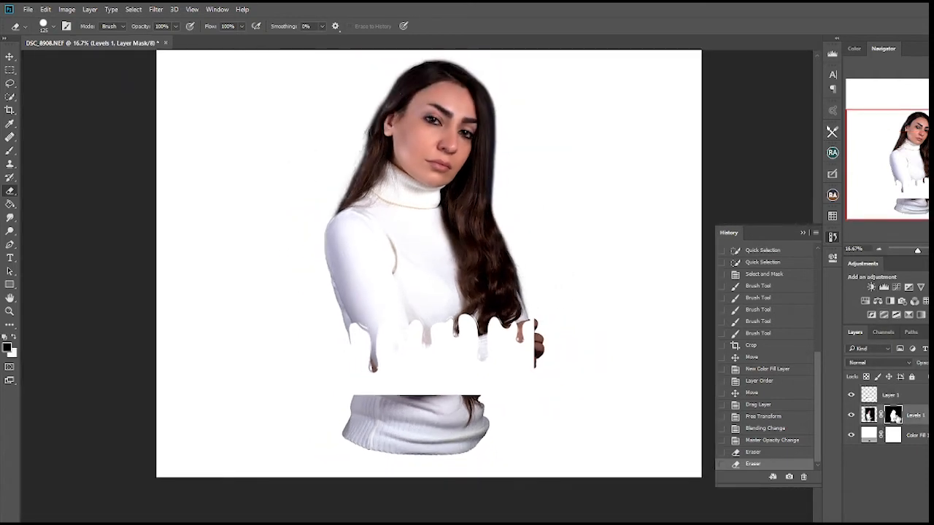
{"action": "left_click", "coordinate": [9, 154]}
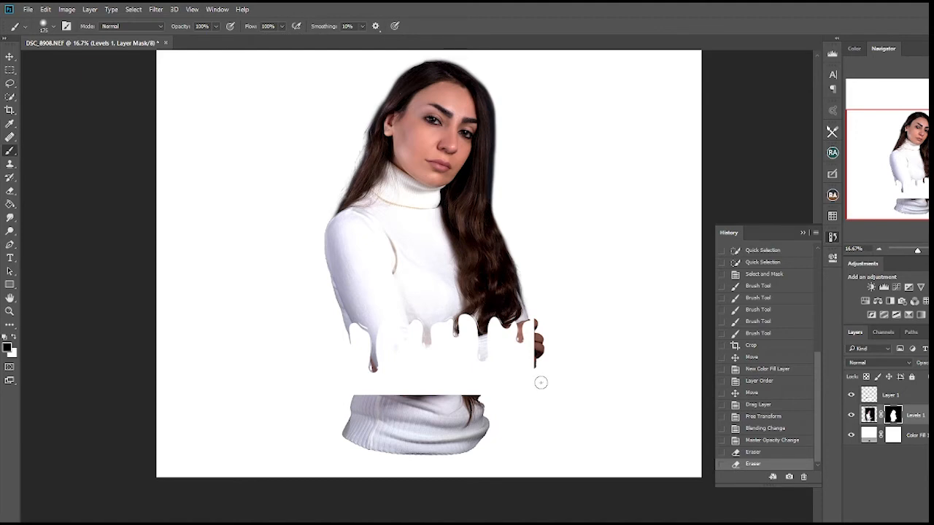
{"action": "left_click_drag", "start_coordinate": [537, 356], "coordinate": [537, 319]}
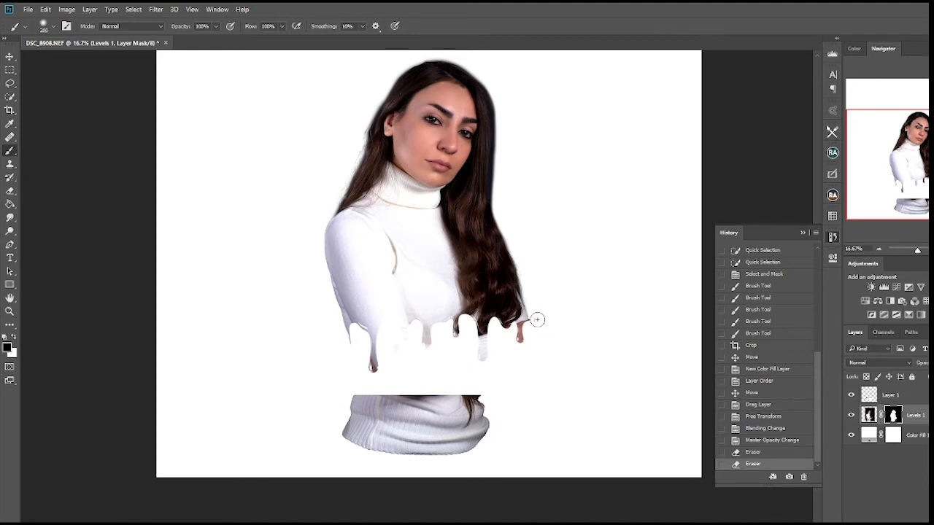
{"action": "mouse_move", "coordinate": [547, 375]}
{"action": "left_mouse_down"}
{"action": "mouse_move", "coordinate": [298, 398]}
{"action": "mouse_move", "coordinate": [544, 395]}
{"action": "mouse_move", "coordinate": [248, 413]}
{"action": "mouse_move", "coordinate": [532, 406]}
{"action": "mouse_move", "coordinate": [317, 433]}
{"action": "mouse_move", "coordinate": [339, 447]}
{"action": "mouse_move", "coordinate": [497, 448]}
{"action": "mouse_move", "coordinate": [489, 453]}
{"action": "mouse_move", "coordinate": [429, 431]}
{"action": "mouse_move", "coordinate": [356, 438]}
{"action": "mouse_move", "coordinate": [516, 424]}
{"action": "left_mouse_up"}
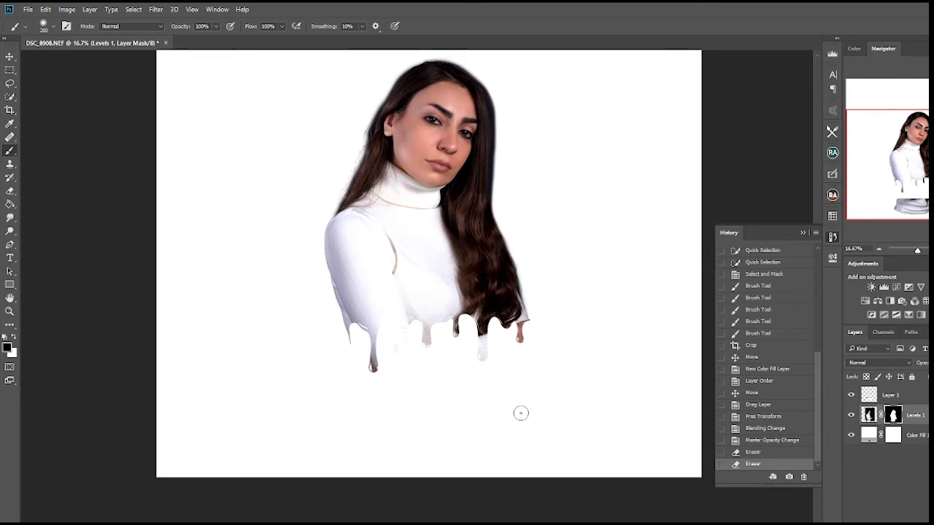
Reduce the brush size to 70 and mask out the leftover sleeve edge beside the skin-coloured drip below the hair.
{"action": "left_click_drag", "start_coordinate": [574, 390], "coordinate": [567, 354]}
{"action": "key", "text": "ctrl+plus"}
{"action": "key", "text": "ctrl+plus"}
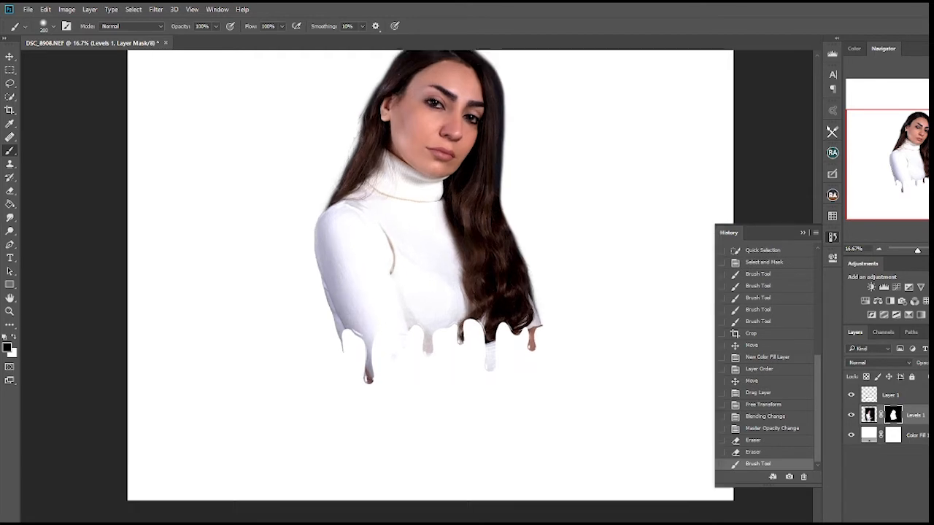
{"action": "key", "text": "ctrl+plus"}
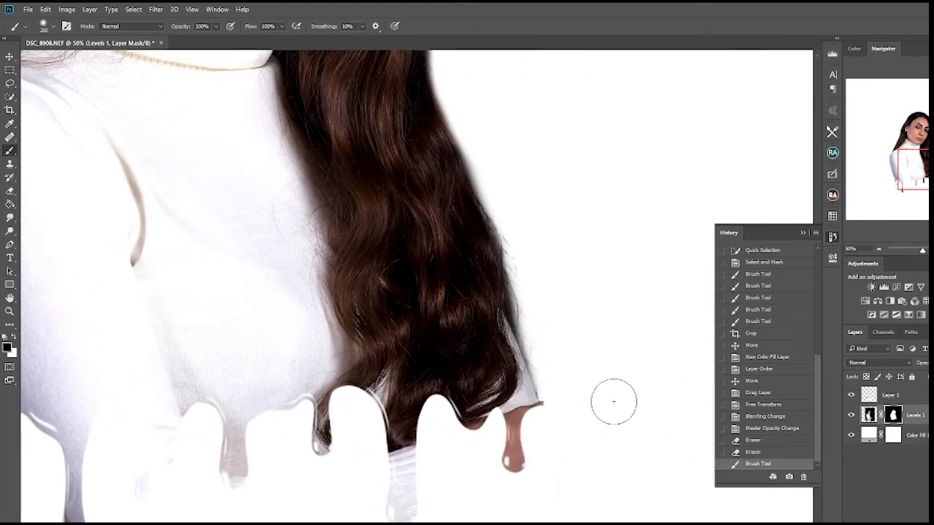
{"action": "key", "text": "bracketleft"}
{"action": "key", "text": "bracketleft"}
{"action": "key", "text": "bracketleft"}
{"action": "key", "text": "bracketleft"}
{"action": "key", "text": "bracketleft"}
{"action": "key", "text": "bracketleft"}
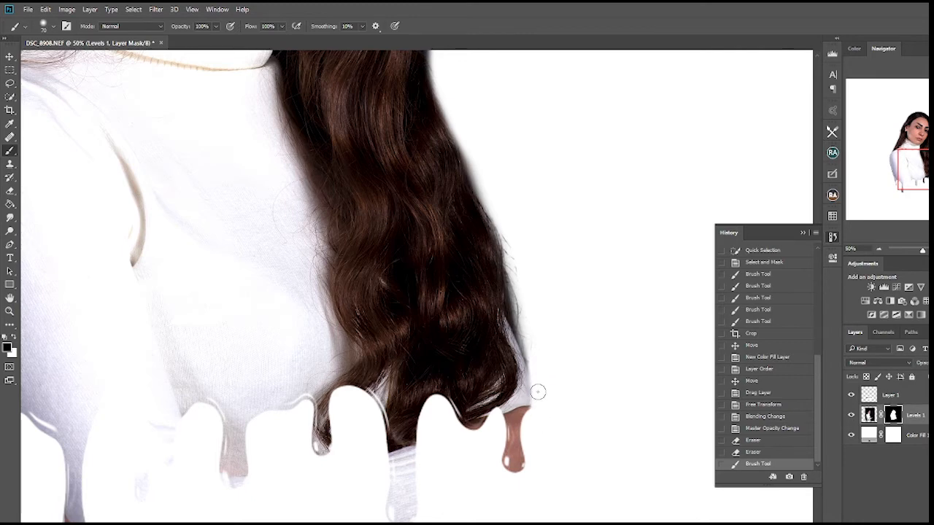
{"action": "left_click_drag", "start_coordinate": [536, 410], "coordinate": [530, 417]}
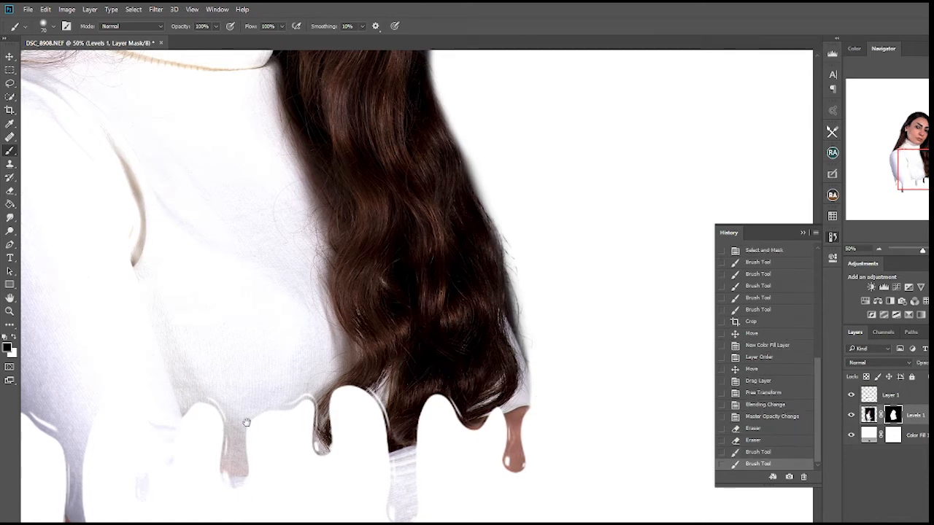
{"action": "left_click_drag", "start_coordinate": [246, 423], "coordinate": [516, 364]}
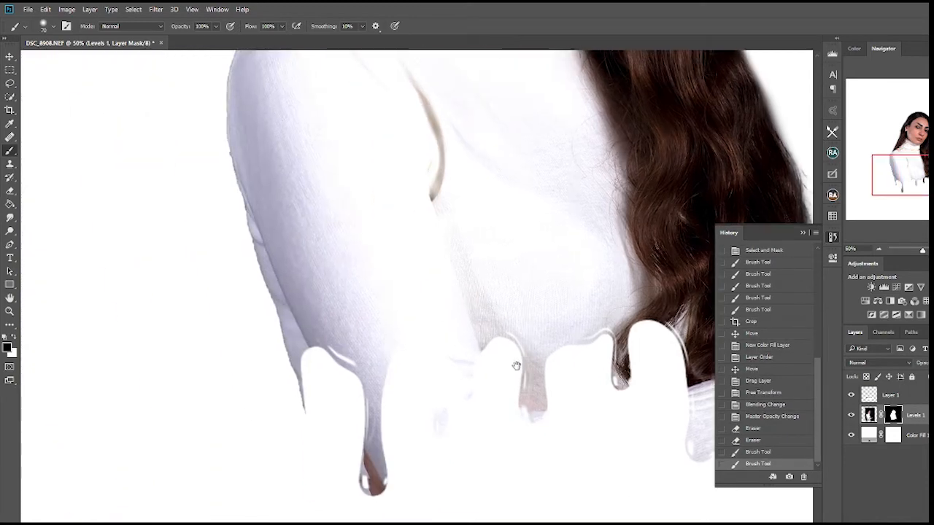
{"action": "left_click", "coordinate": [878, 251]}
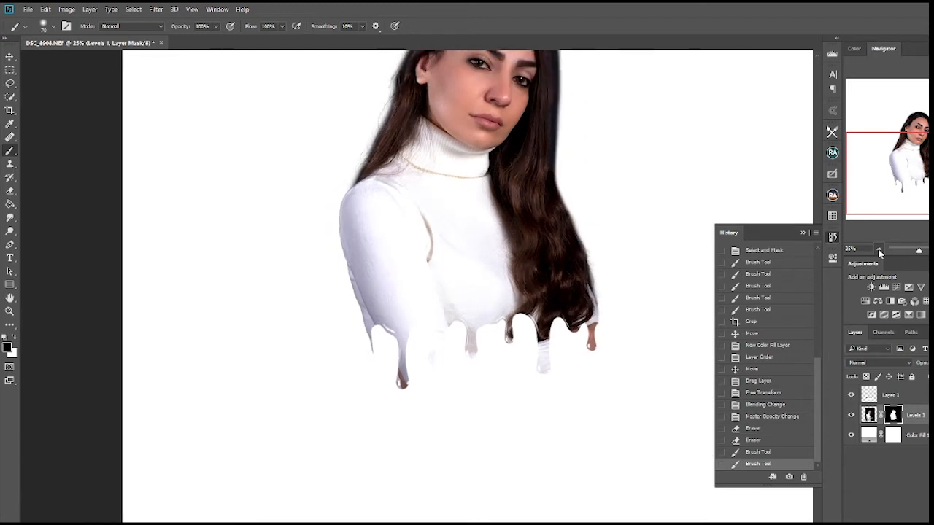
{"action": "left_click", "coordinate": [880, 251]}
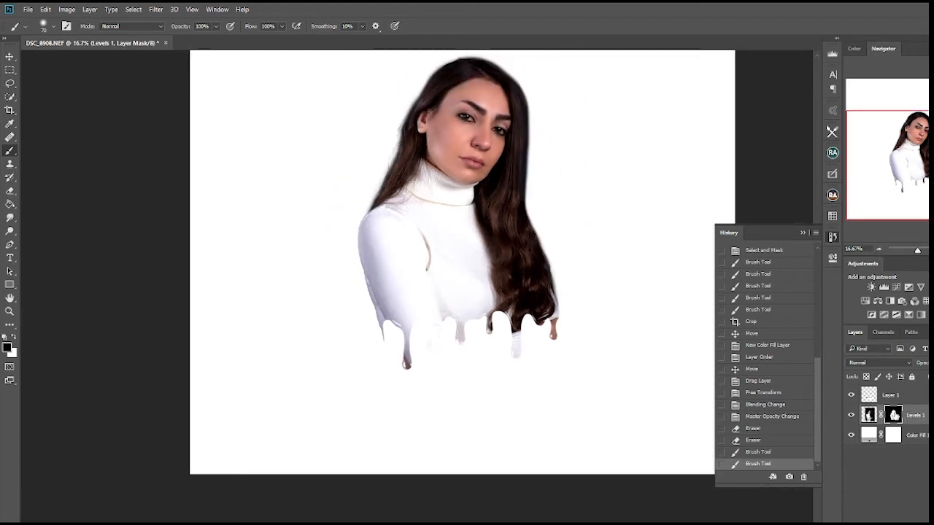
Copy the black ink-splatter image into the portrait document as a new layer above the portrait, and minimise the splatter document.
{"action": "left_click", "coordinate": [879, 251]}
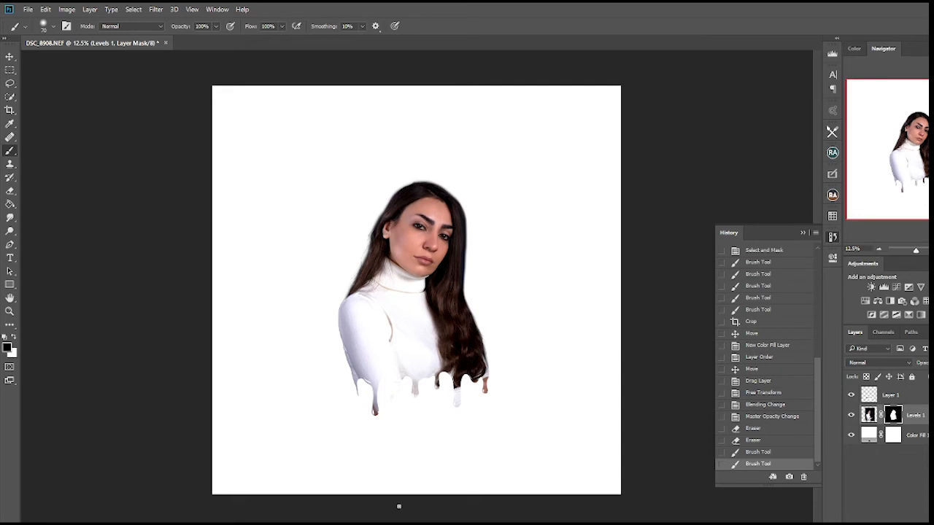
{"action": "left_click", "coordinate": [536, 496]}
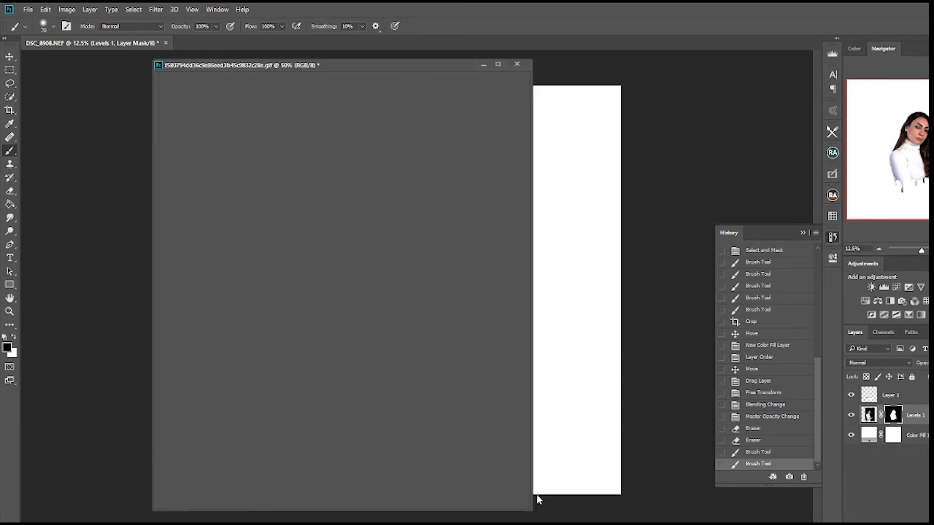
{"action": "left_click_drag", "start_coordinate": [398, 66], "coordinate": [186, 95]}
{"action": "left_click_drag", "start_coordinate": [865, 394], "coordinate": [541, 276]}
{"action": "left_click", "coordinate": [714, 240]}
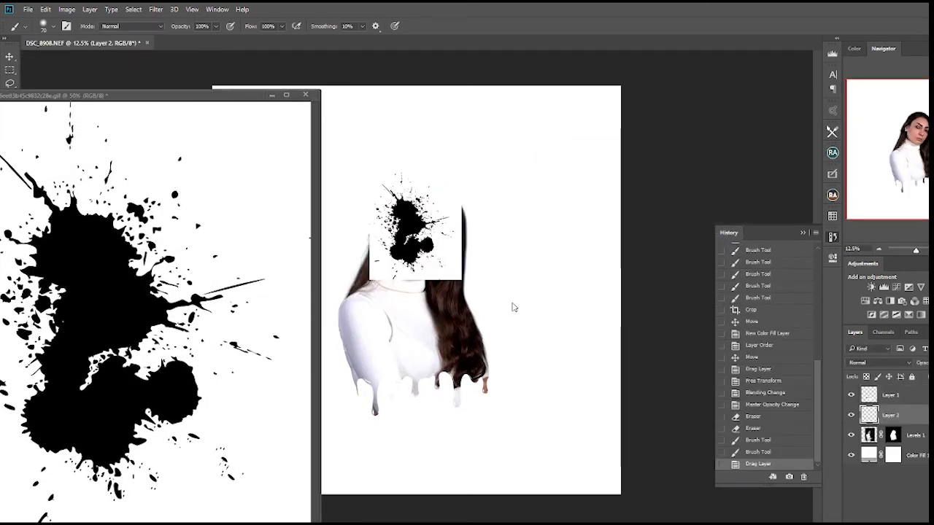
{"action": "left_click", "coordinate": [272, 94]}
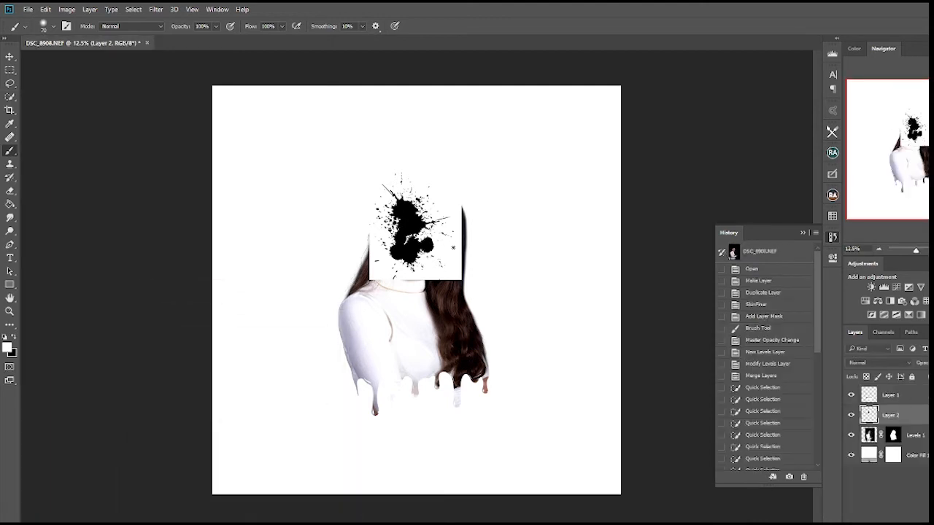
Lower the splatter layer's opacity, scale it to about 373%, and position it around the woman's head and torso.
{"action": "left_click", "coordinate": [6, 59]}
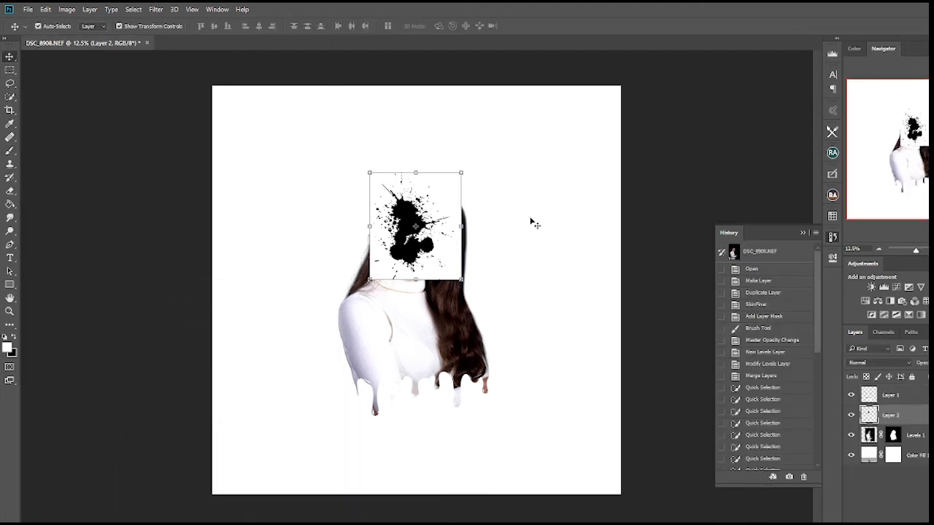
{"action": "left_click_drag", "start_coordinate": [927, 364], "coordinate": [911, 363]}
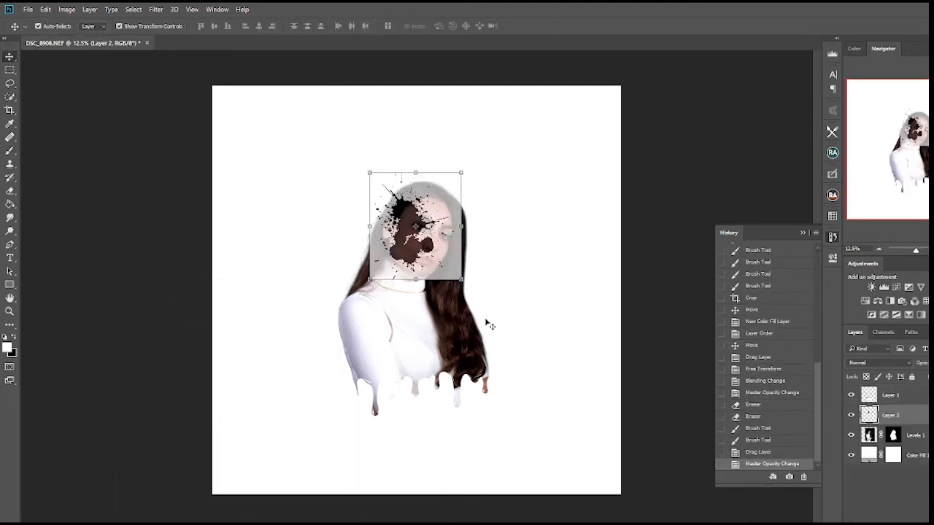
{"action": "left_click_drag", "start_coordinate": [369, 280], "coordinate": [248, 430]}
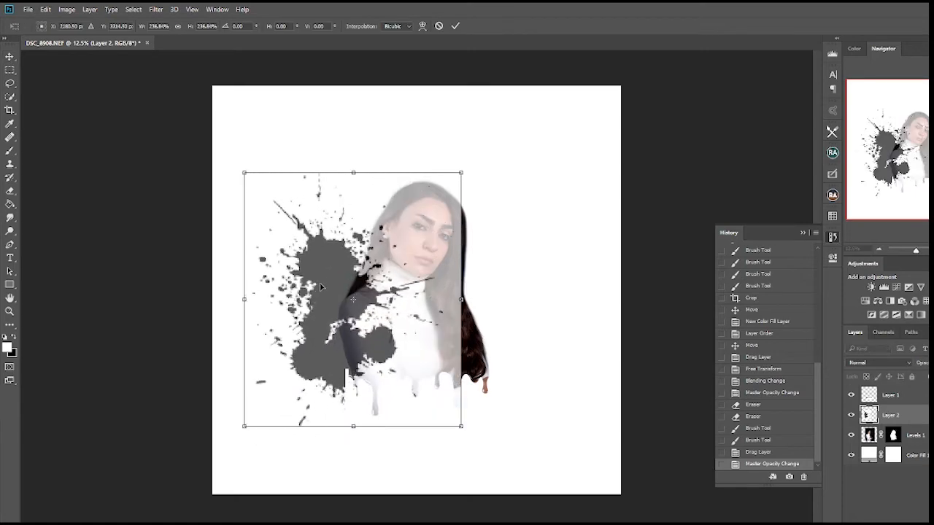
{"action": "left_click_drag", "start_coordinate": [333, 272], "coordinate": [411, 219]}
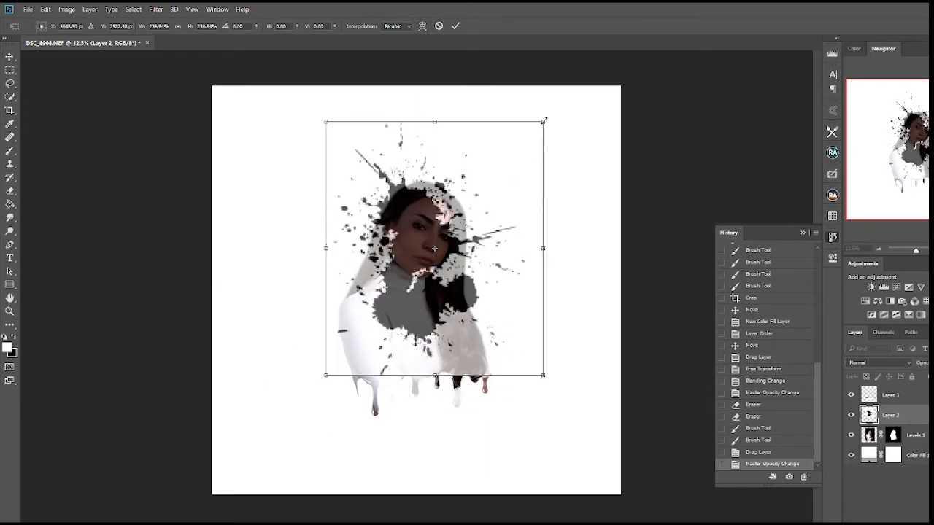
{"action": "left_click_drag", "start_coordinate": [545, 118], "coordinate": [639, 90]}
{"action": "left_click_drag", "start_coordinate": [453, 228], "coordinate": [428, 294]}
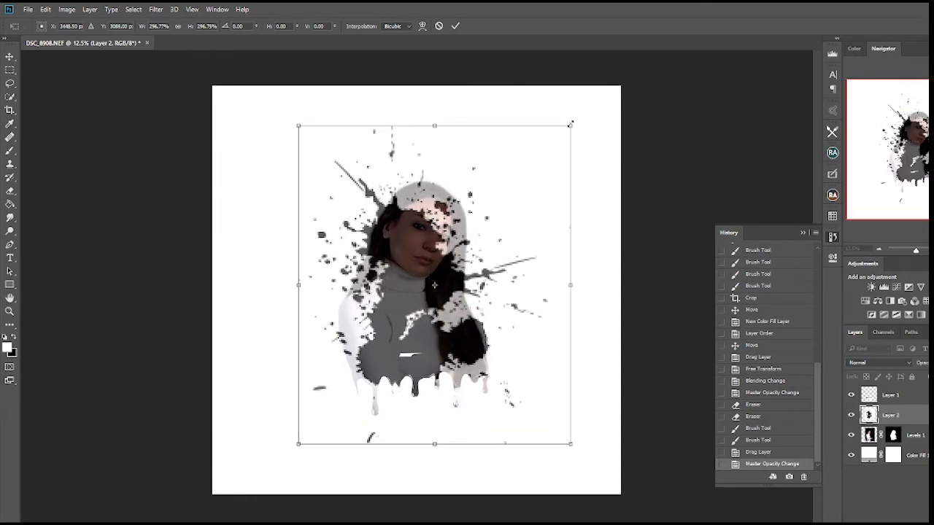
{"action": "left_click_drag", "start_coordinate": [571, 124], "coordinate": [629, 58]}
{"action": "left_click_drag", "start_coordinate": [458, 228], "coordinate": [430, 244]}
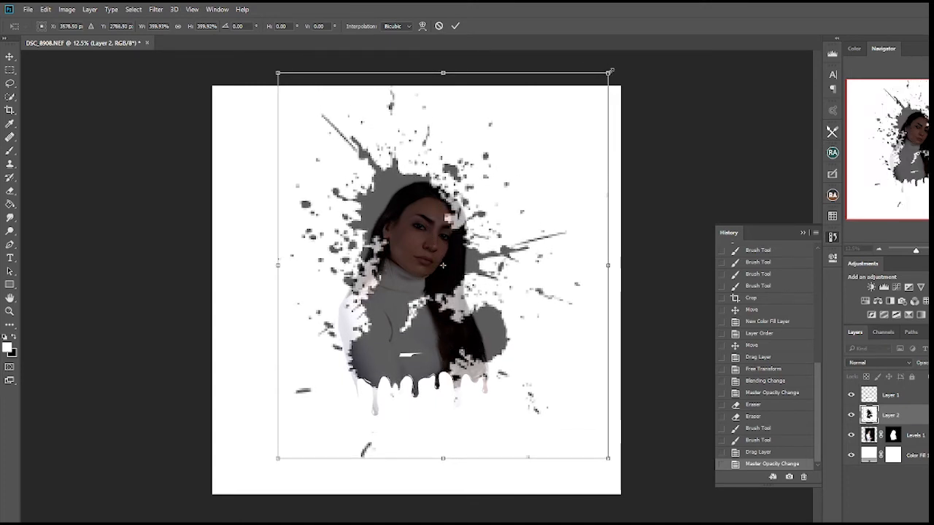
{"action": "left_click_drag", "start_coordinate": [610, 72], "coordinate": [630, 65]}
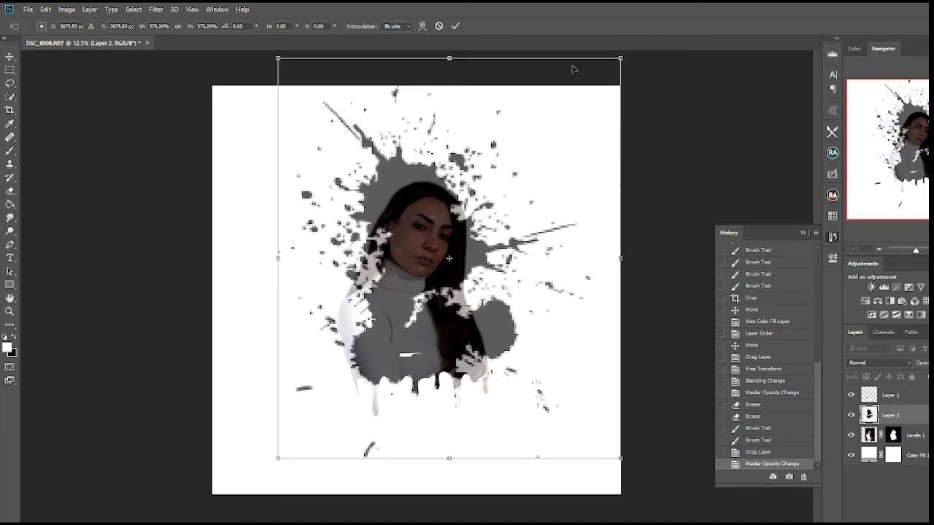
{"action": "left_click", "coordinate": [456, 27]}
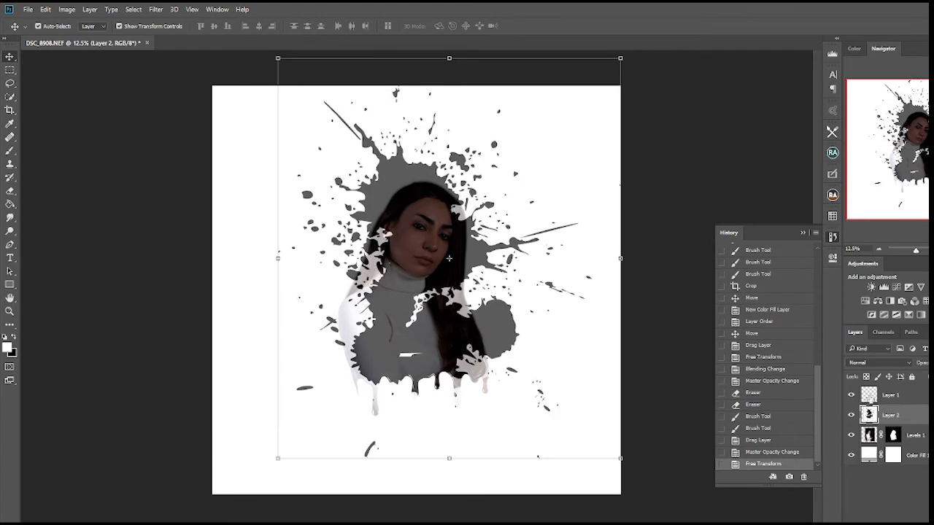
Place the splatter layer beneath the portrait layer and restore its opacity to full.
{"action": "left_click_drag", "start_coordinate": [868, 416], "coordinate": [863, 437]}
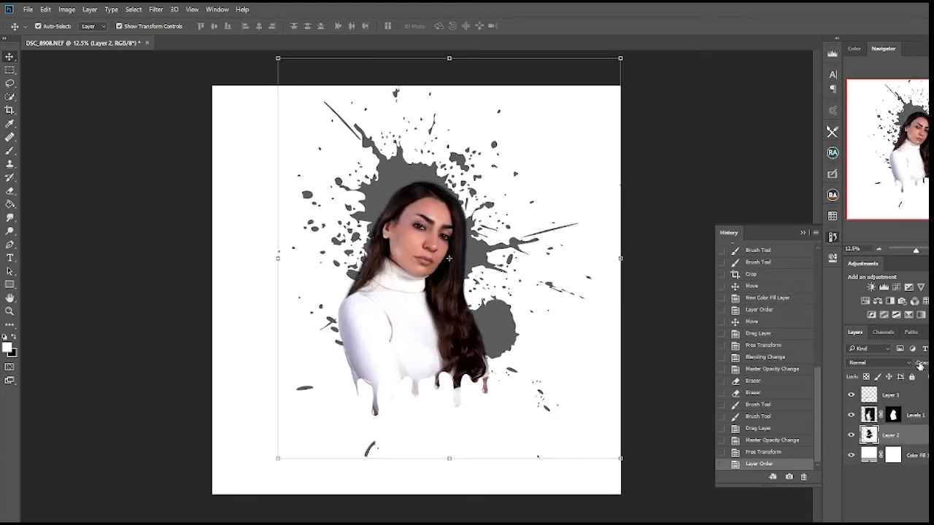
{"action": "left_click_drag", "start_coordinate": [922, 362], "coordinate": [933, 363]}
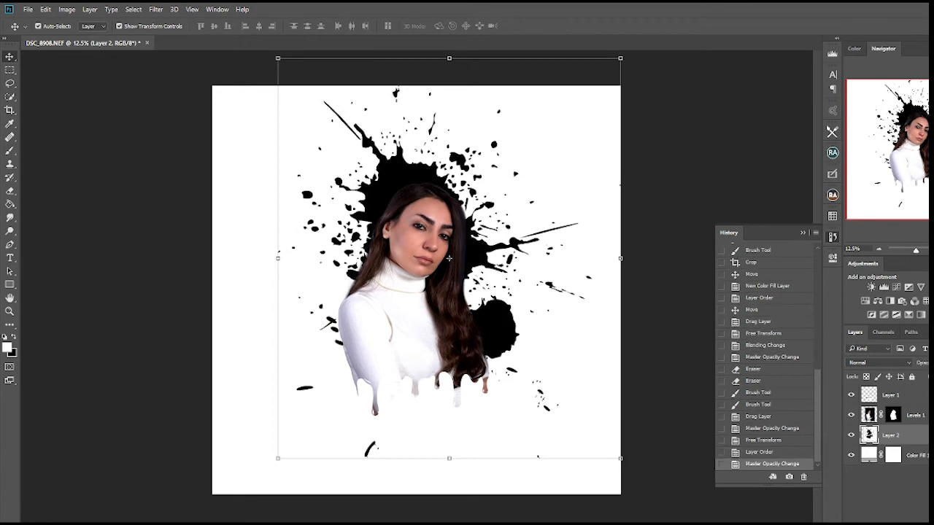
Group the drip layer (Layer 1) and the portrait layer (Levels 1) together.
{"action": "left_click", "coordinate": [913, 399]}
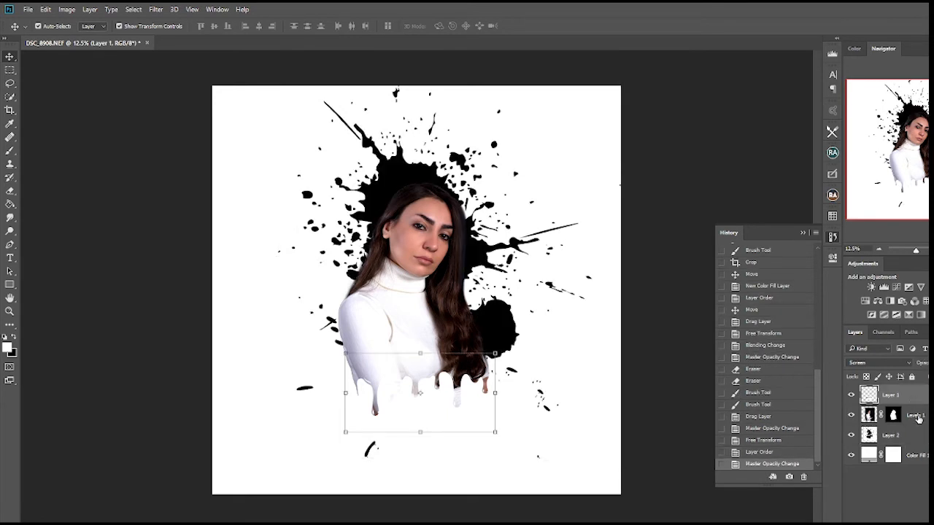
{"action": "left_click", "coordinate": [917, 416], "text": "shift"}
{"action": "key", "text": "ctrl+g"}
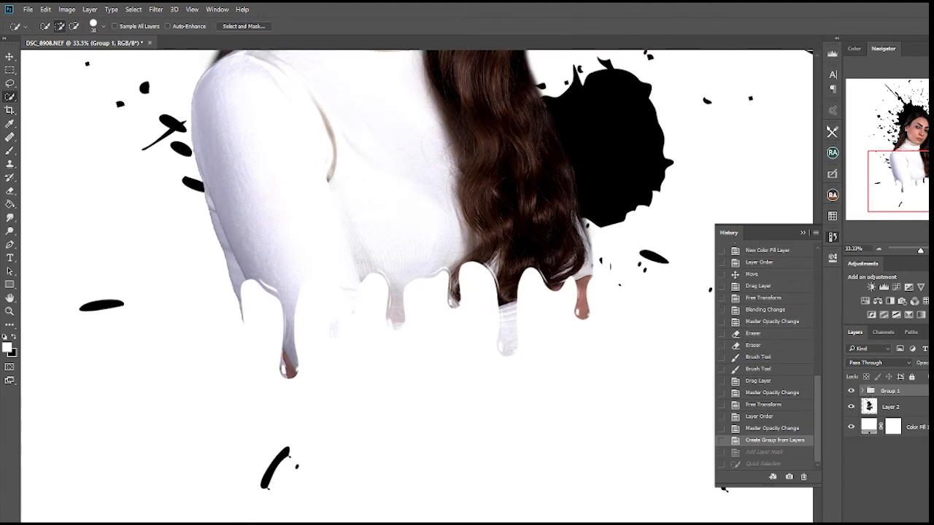
Lower the opacity of the portrait group so the splatter shows through, and add a white layer mask to the group.
{"action": "left_click_drag", "start_coordinate": [926, 364], "coordinate": [910, 362]}
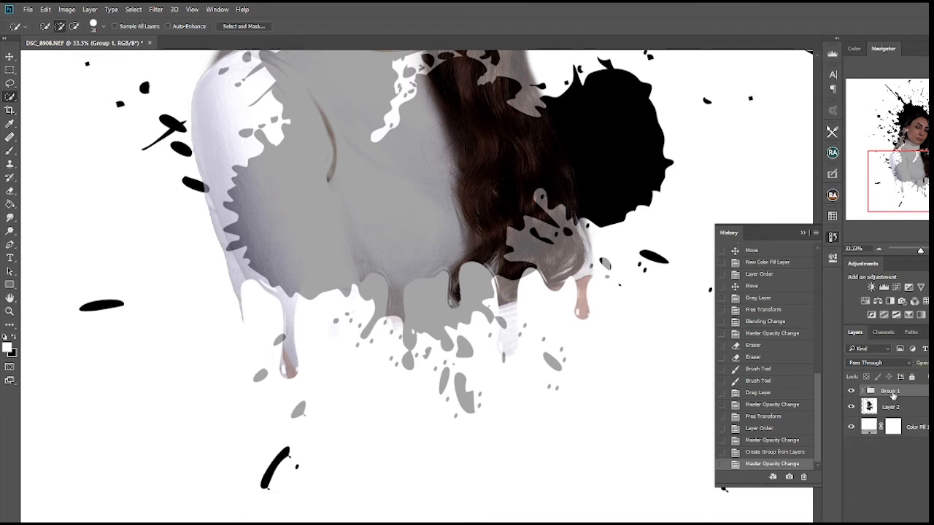
{"action": "left_click", "coordinate": [890, 523]}
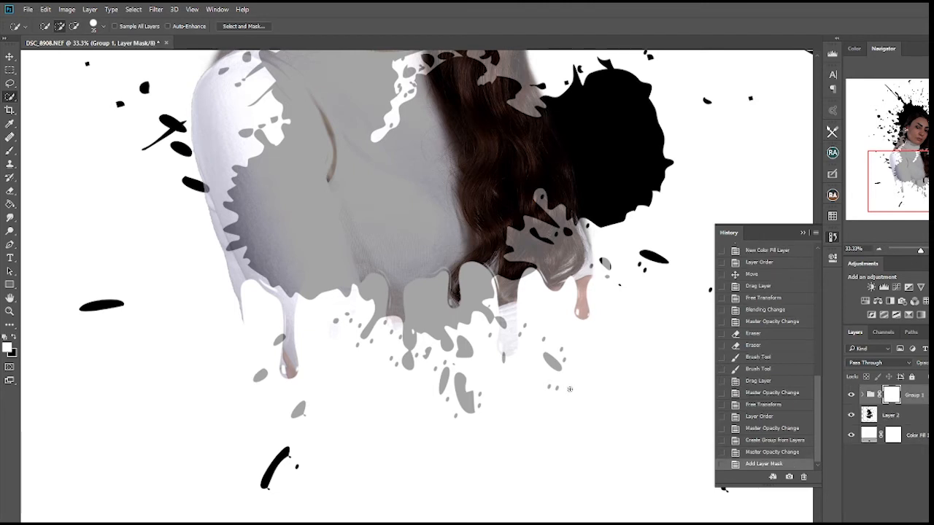
{"action": "mouse_move", "coordinate": [554, 392]}
{"action": "left_mouse_down"}
{"action": "mouse_move", "coordinate": [553, 347]}
{"action": "mouse_move", "coordinate": [563, 382]}
{"action": "left_mouse_up"}
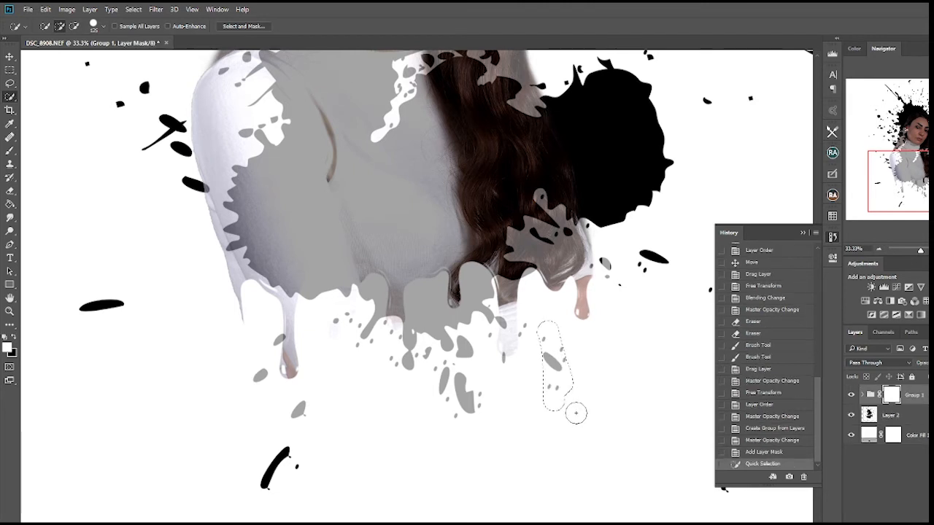
{"action": "key", "text": "ctrl+z"}
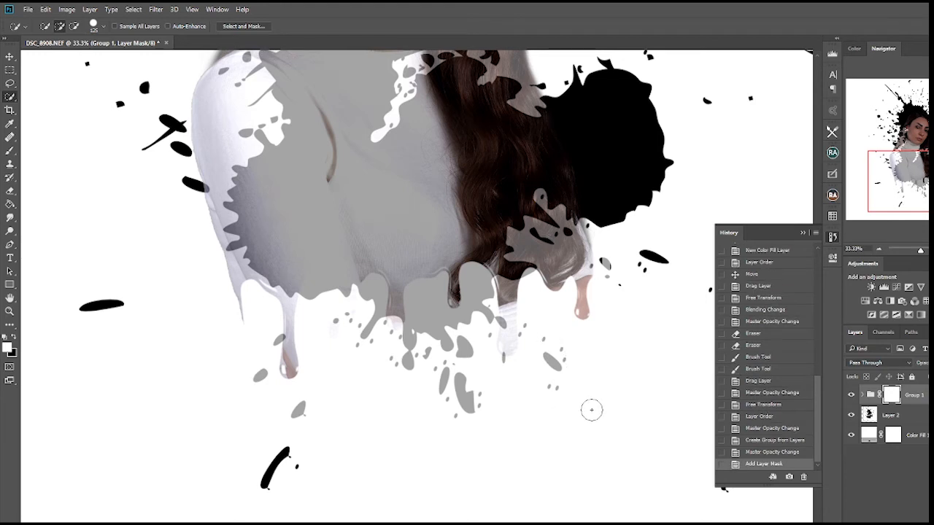
Paint black at brush size 250 on the group's mask to reveal the outer splatter droplets below the hair drips.
{"action": "left_click", "coordinate": [10, 151]}
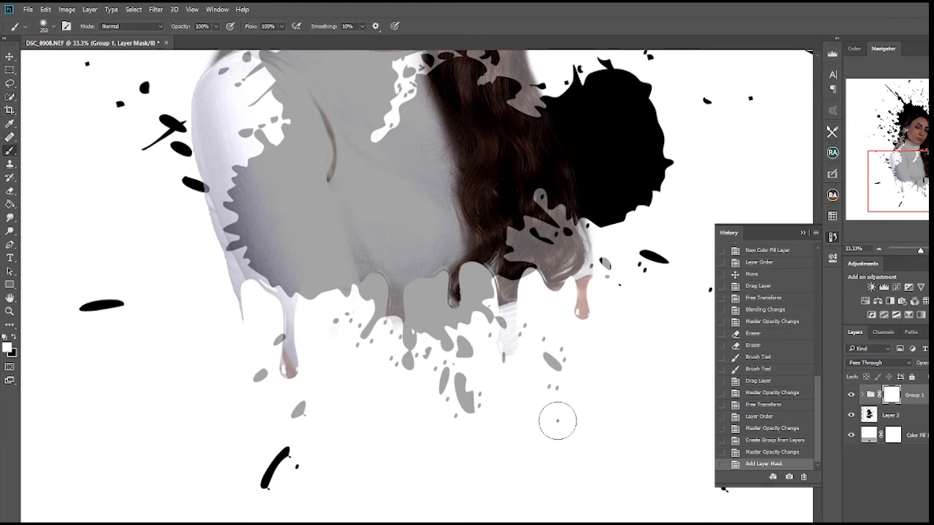
{"action": "left_click", "coordinate": [557, 420]}
{"action": "left_click", "coordinate": [13, 339]}
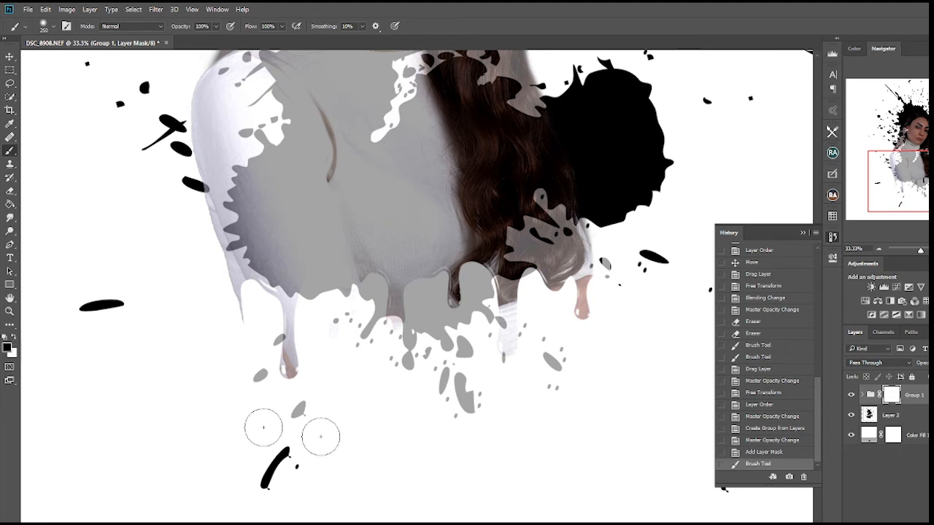
{"action": "left_click", "coordinate": [548, 350]}
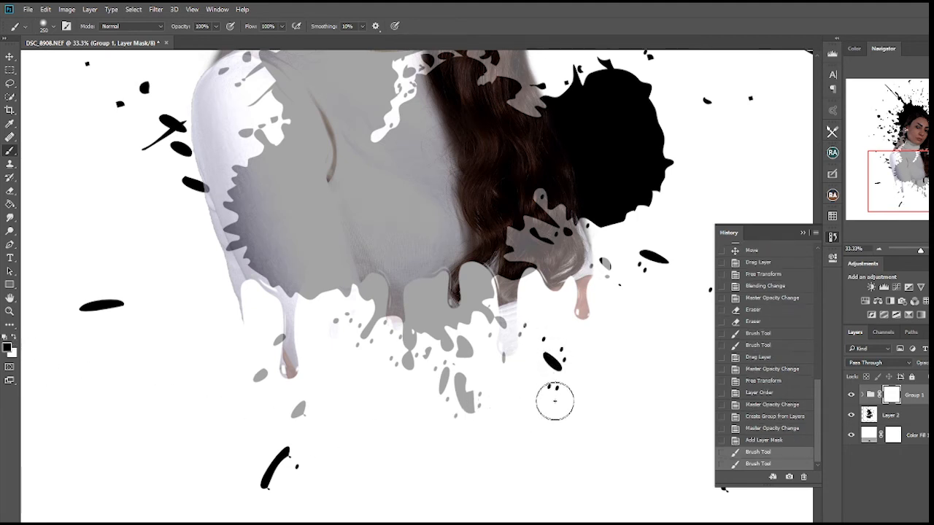
{"action": "left_click_drag", "start_coordinate": [473, 422], "coordinate": [454, 381]}
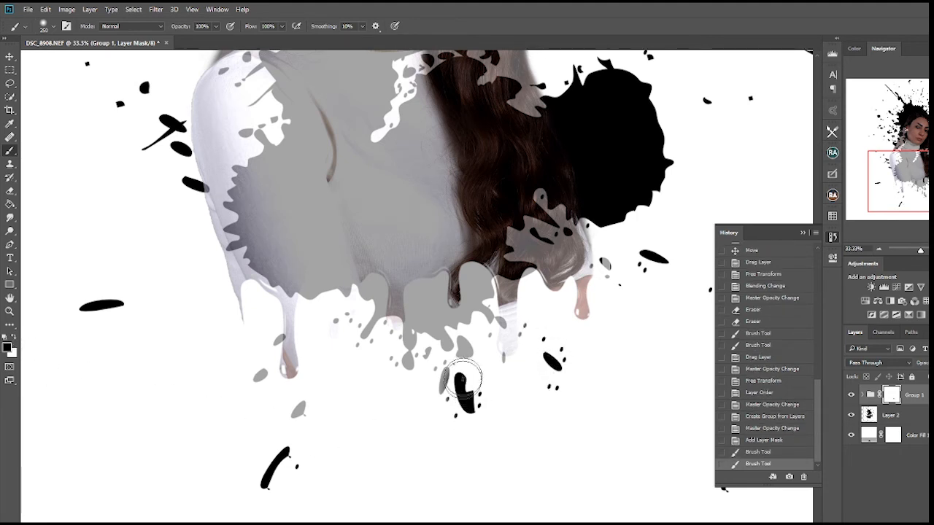
Reduce the brush size to 90 and mask the group over the droplets close beneath the middle drips and the white drip below the hair.
{"action": "key", "text": "bracketleft"}
{"action": "key", "text": "bracketleft"}
{"action": "key", "text": "bracketleft"}
{"action": "key", "text": "bracketleft"}
{"action": "key", "text": "bracketleft"}
{"action": "key", "text": "bracketleft"}
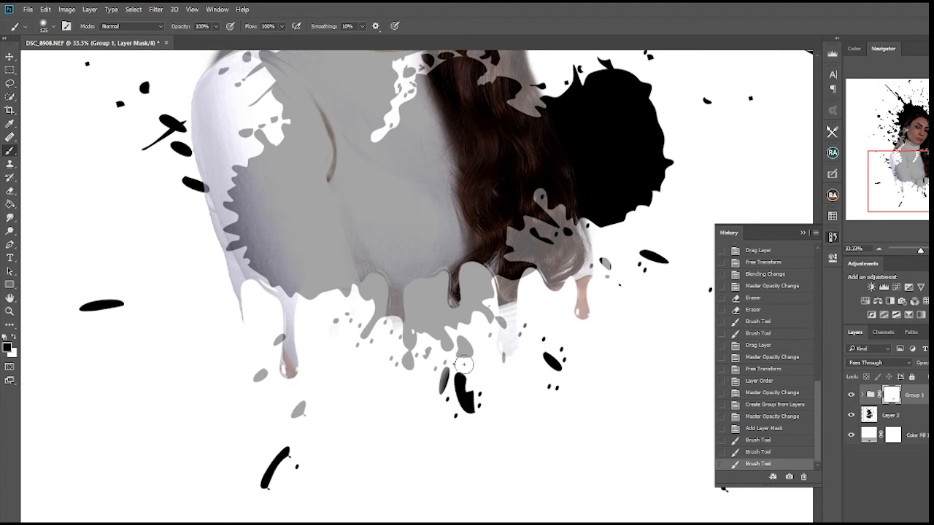
{"action": "mouse_move", "coordinate": [460, 352]}
{"action": "left_mouse_down"}
{"action": "mouse_move", "coordinate": [463, 342]}
{"action": "mouse_move", "coordinate": [472, 368]}
{"action": "mouse_move", "coordinate": [502, 357]}
{"action": "left_mouse_up"}
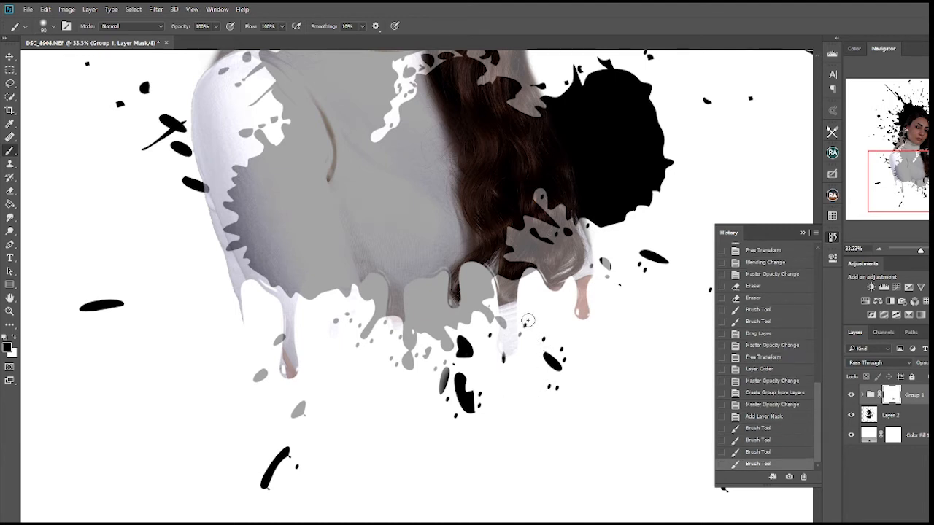
{"action": "left_click", "coordinate": [528, 320]}
Harden the brush, reduce it to 50, and reveal the small splatter specks near the skin-coloured drip and beneath the middle drips.
{"action": "right_click", "coordinate": [537, 337]}
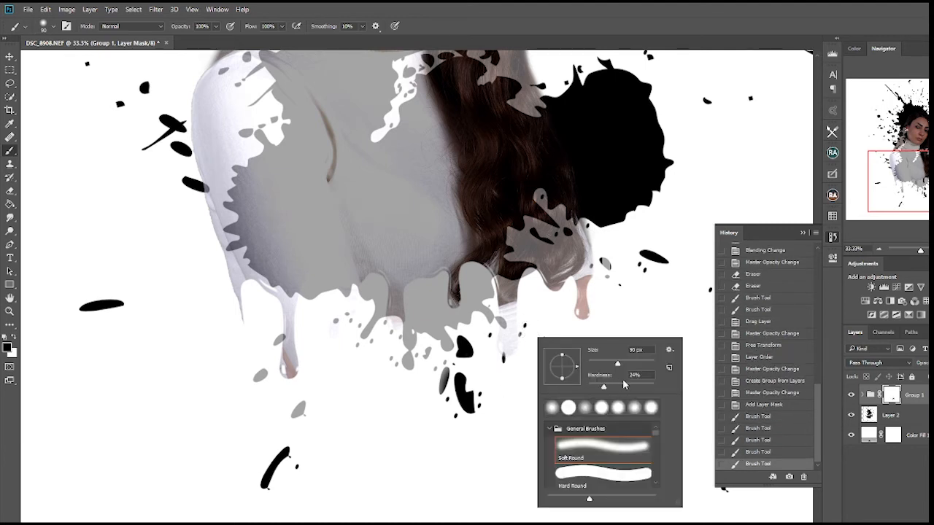
{"action": "left_click", "coordinate": [654, 7]}
{"action": "left_click_drag", "start_coordinate": [602, 250], "coordinate": [629, 274]}
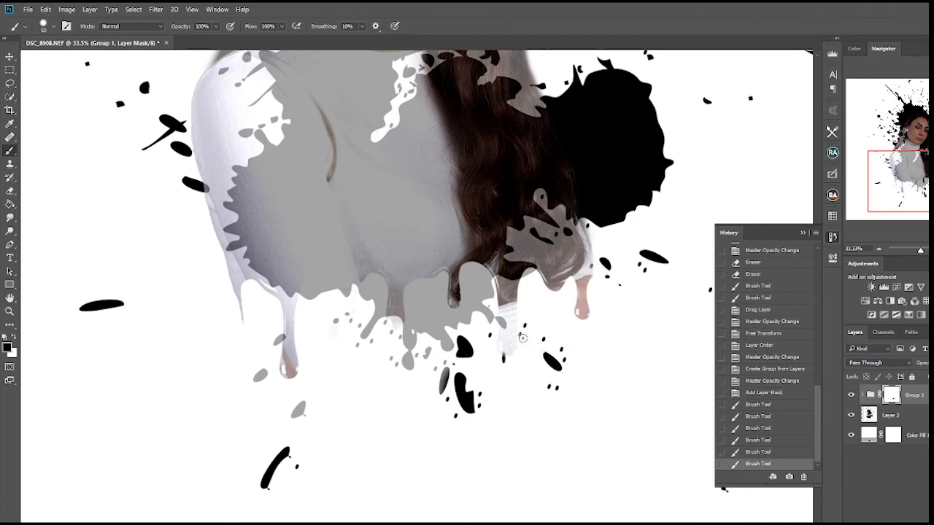
{"action": "left_click", "coordinate": [522, 328]}
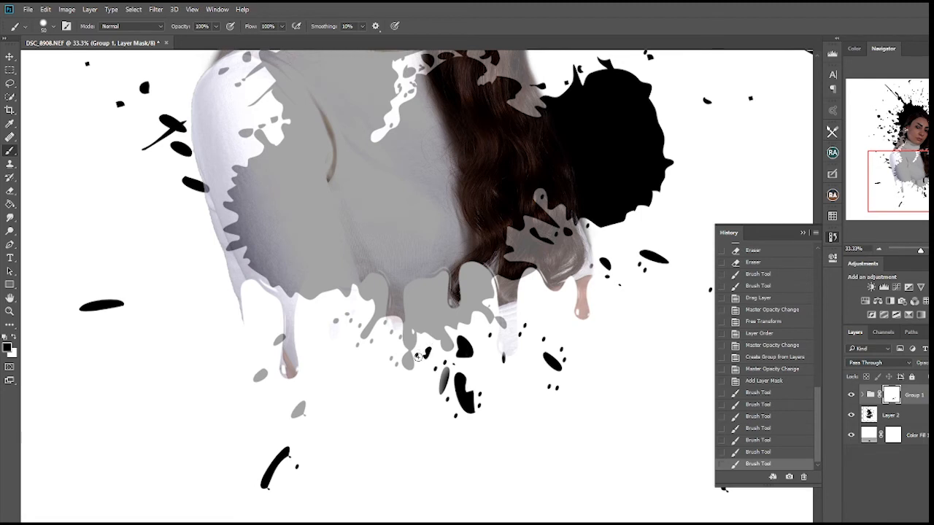
{"action": "left_click", "coordinate": [417, 356]}
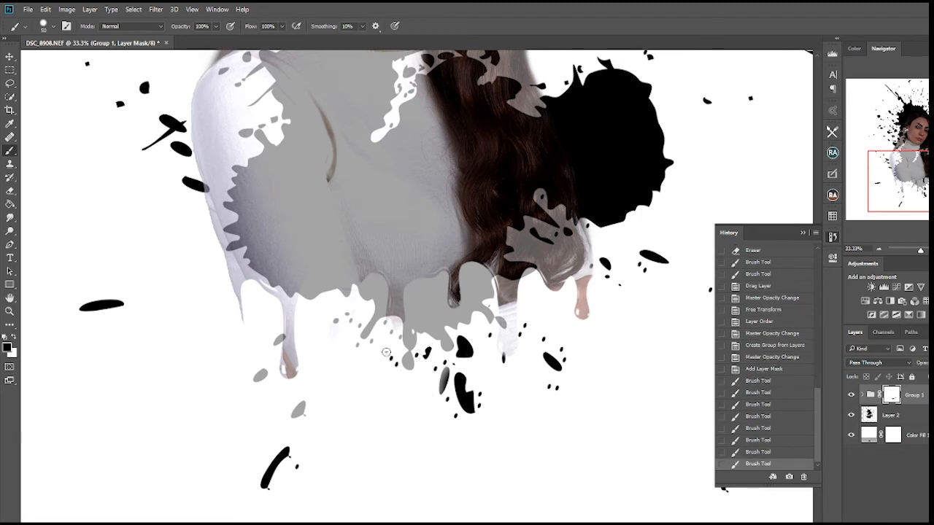
{"action": "left_click", "coordinate": [385, 352]}
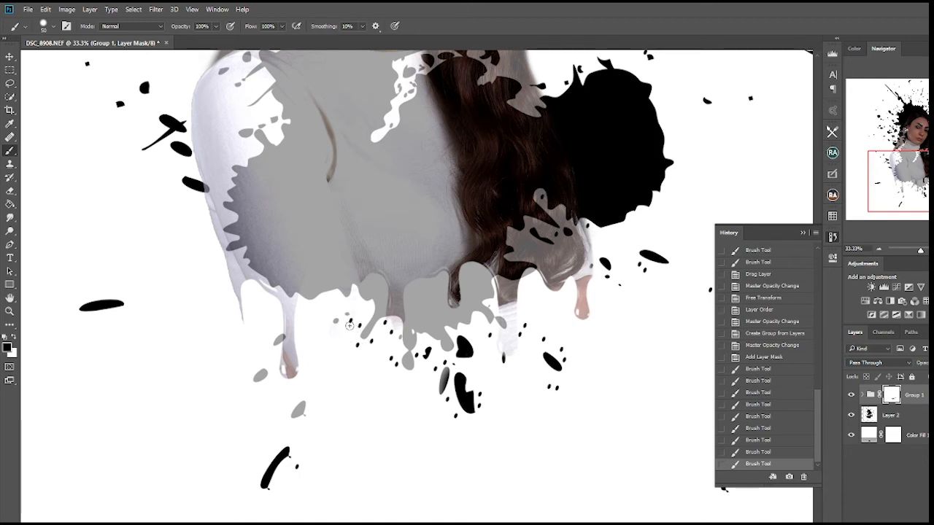
Paint black on the group's mask to reveal the splatter droplets around the skin-coloured drip and clear stray areas beneath the other drips.
{"action": "left_click_drag", "start_coordinate": [302, 400], "coordinate": [296, 416]}
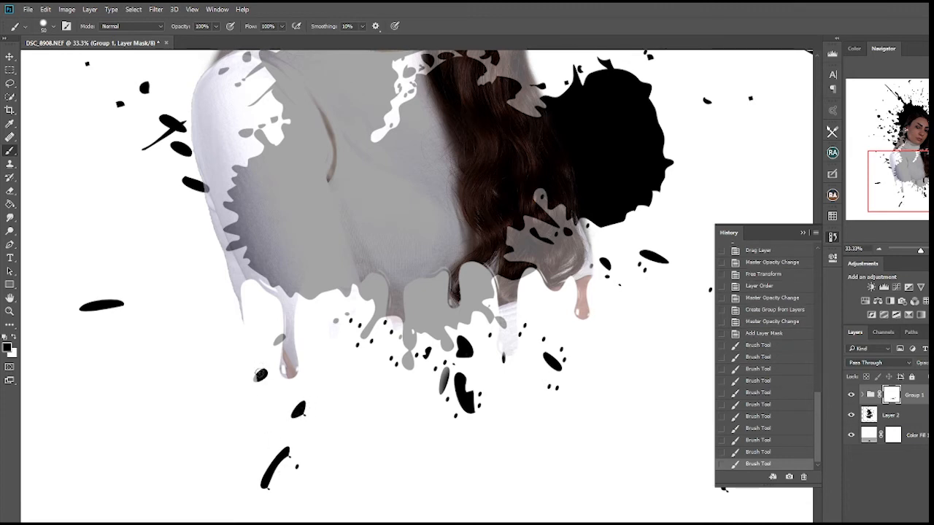
{"action": "mouse_move", "coordinate": [266, 371]}
{"action": "left_mouse_down"}
{"action": "mouse_move", "coordinate": [256, 380]}
{"action": "mouse_move", "coordinate": [262, 366]}
{"action": "left_mouse_up"}
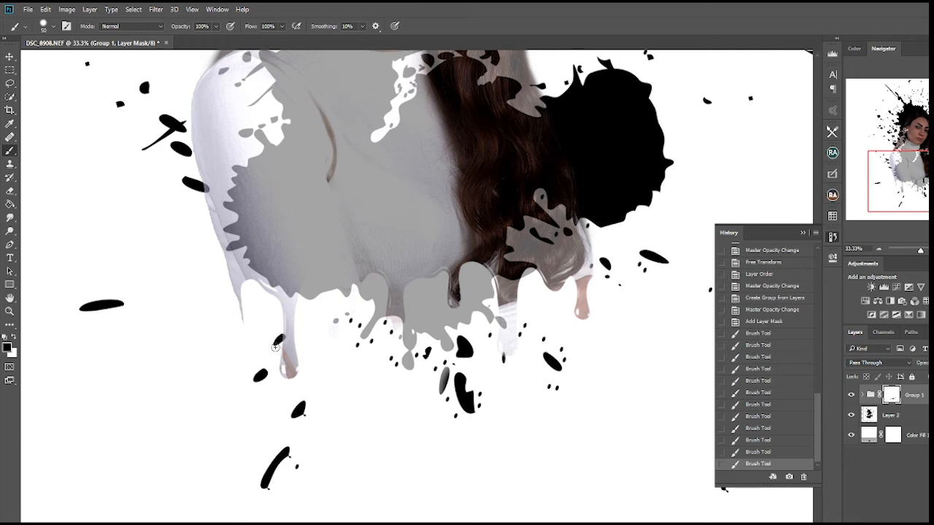
{"action": "left_click", "coordinate": [277, 343]}
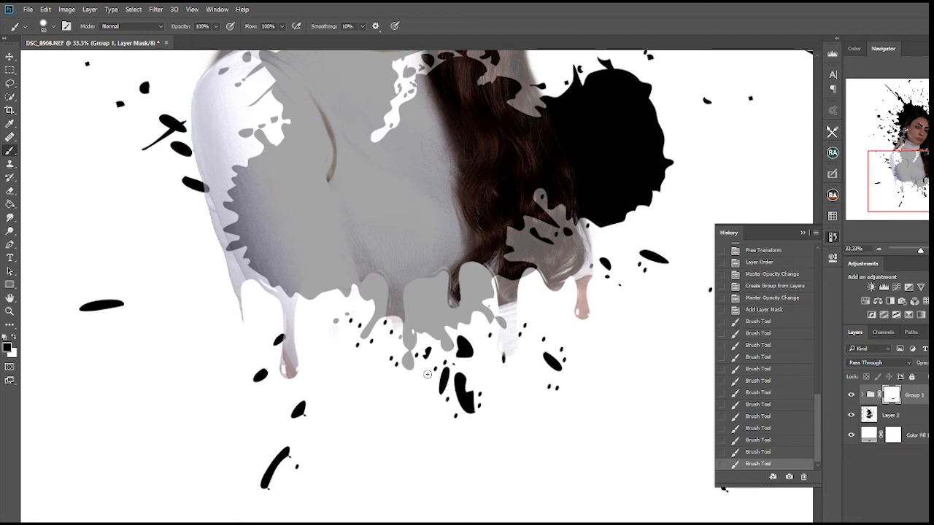
{"action": "left_click", "coordinate": [455, 415]}
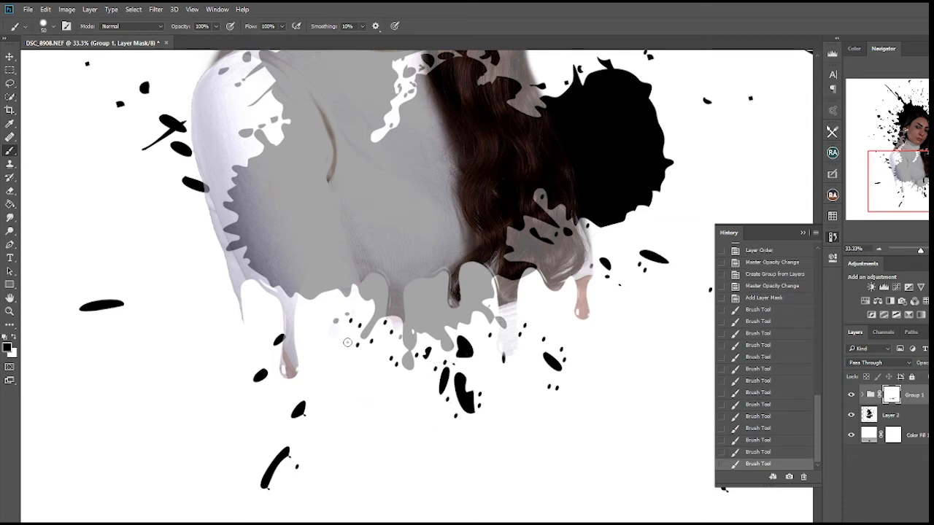
{"action": "left_click", "coordinate": [348, 355]}
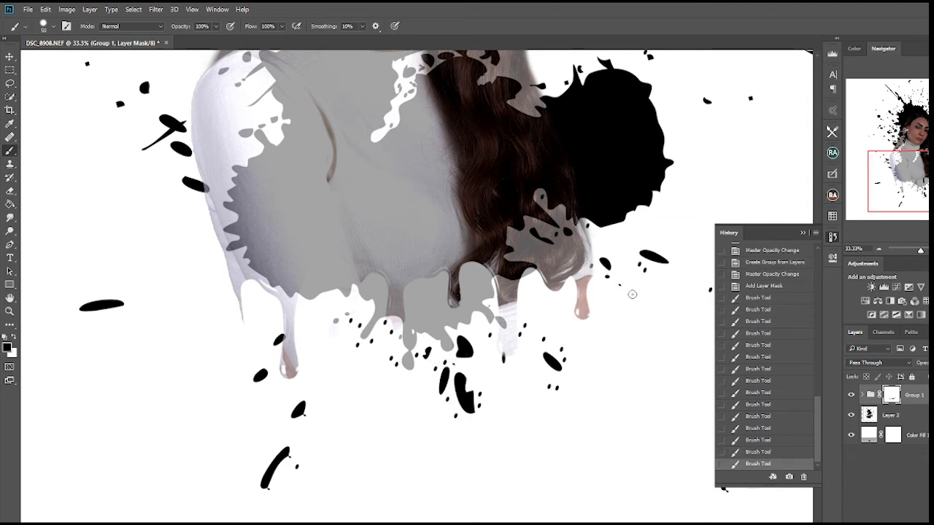
{"action": "left_click", "coordinate": [666, 287]}
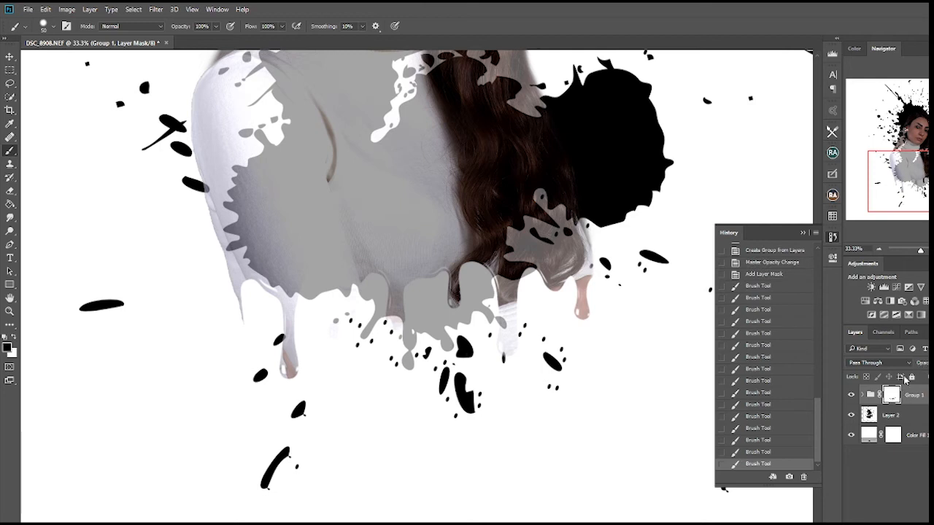
{"action": "left_click_drag", "start_coordinate": [920, 363], "coordinate": [933, 364]}
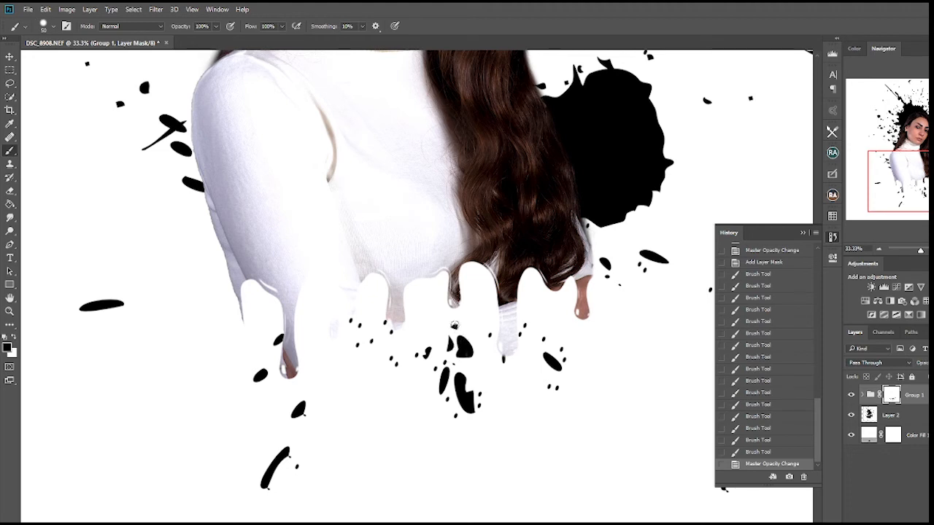
{"action": "mouse_move", "coordinate": [454, 324]}
{"action": "left_mouse_down"}
{"action": "mouse_move", "coordinate": [449, 358]}
{"action": "mouse_move", "coordinate": [449, 322]}
{"action": "mouse_move", "coordinate": [464, 358]}
{"action": "left_mouse_up"}
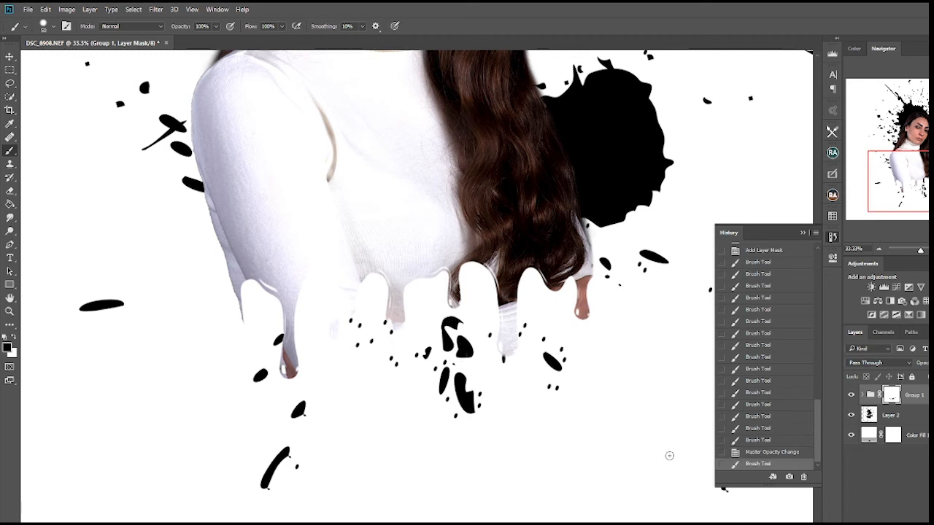
{"action": "left_click", "coordinate": [759, 440]}
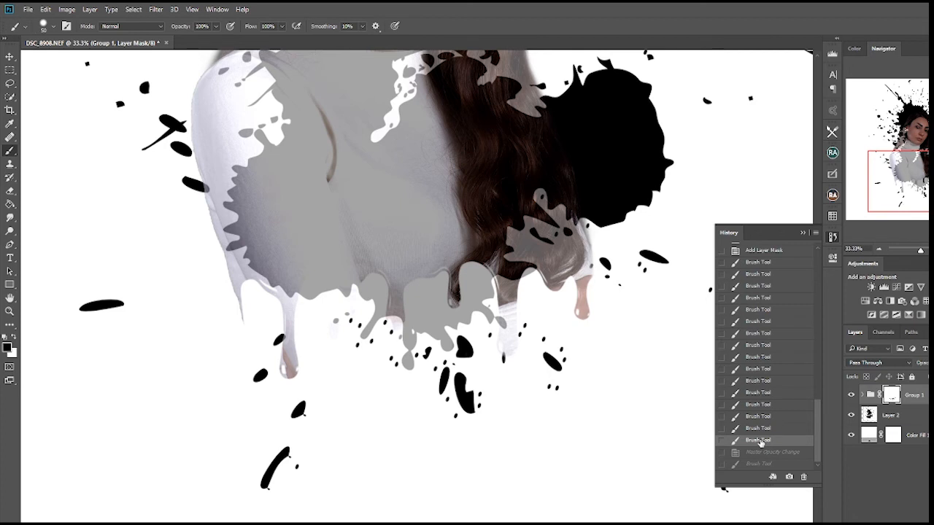
Paint white on the group's mask to hide the partial droplet below the middle hair drip, and restore the group to full opacity.
{"action": "left_click", "coordinate": [14, 336]}
{"action": "left_click", "coordinate": [450, 349]}
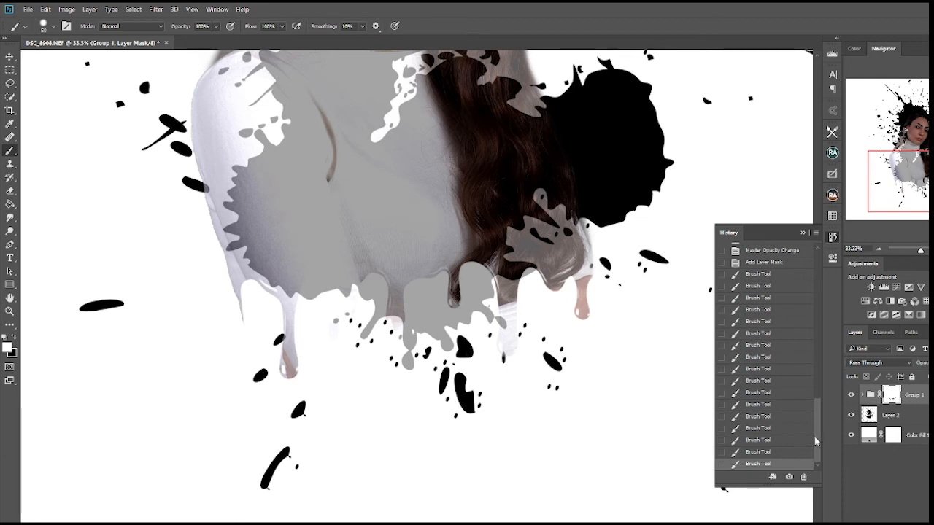
{"action": "left_click_drag", "start_coordinate": [924, 365], "coordinate": [933, 364]}
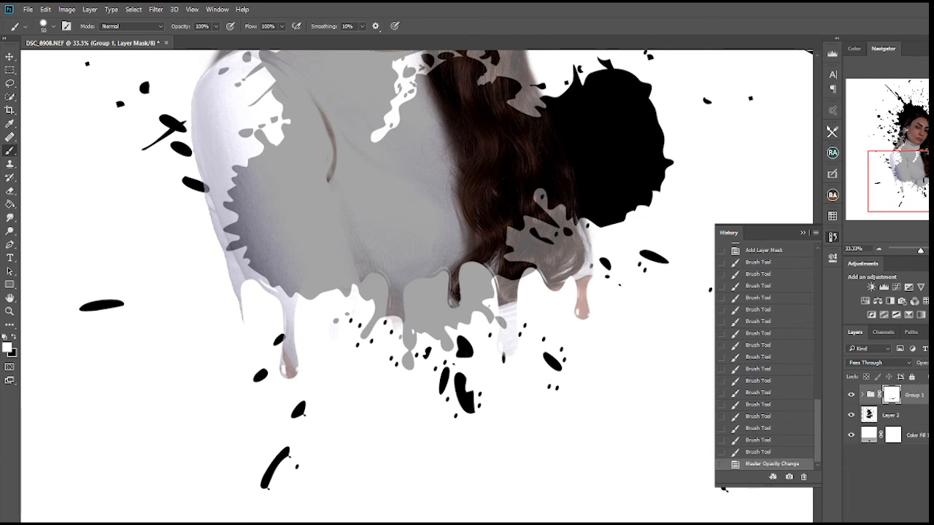
Crop the canvas slightly tighter around the portrait and splatter, keeping the 1:1 square ratio.
{"action": "left_click", "coordinate": [879, 251]}
{"action": "left_click", "coordinate": [880, 251]}
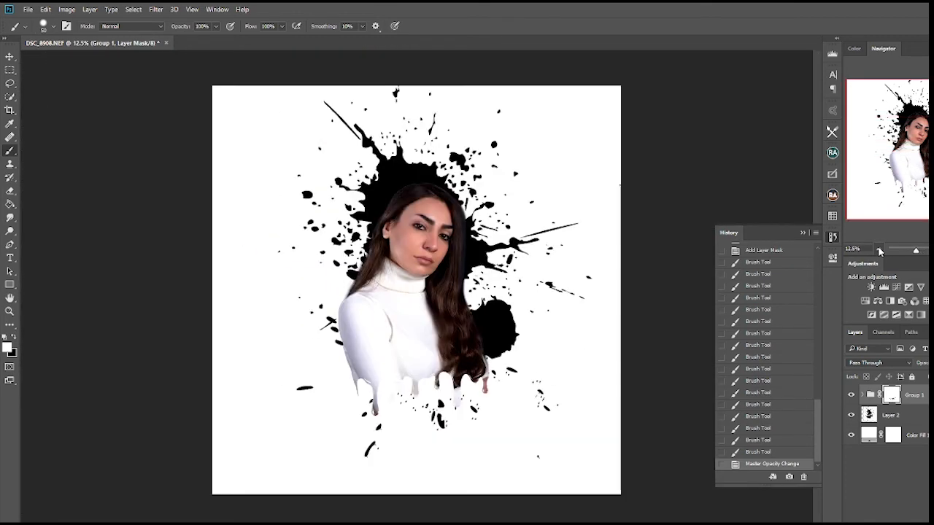
{"action": "left_click", "coordinate": [879, 250]}
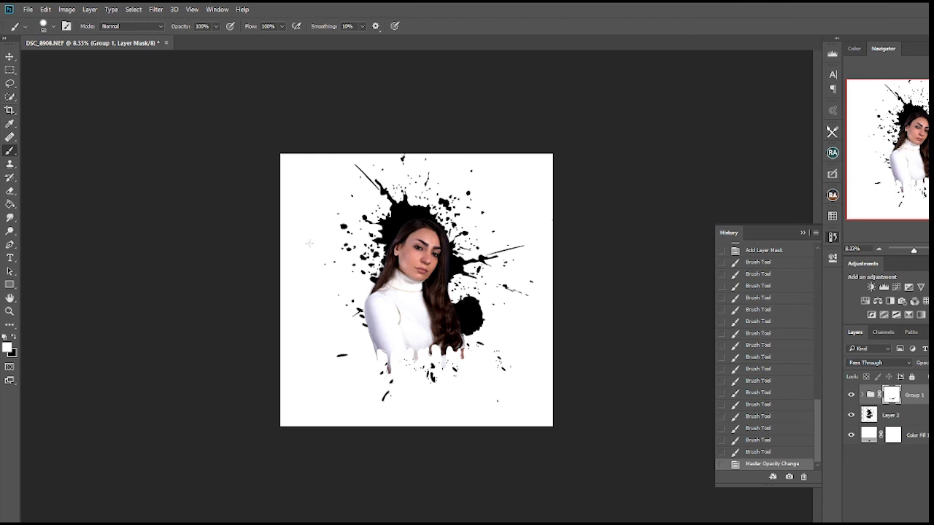
{"action": "left_click", "coordinate": [17, 112]}
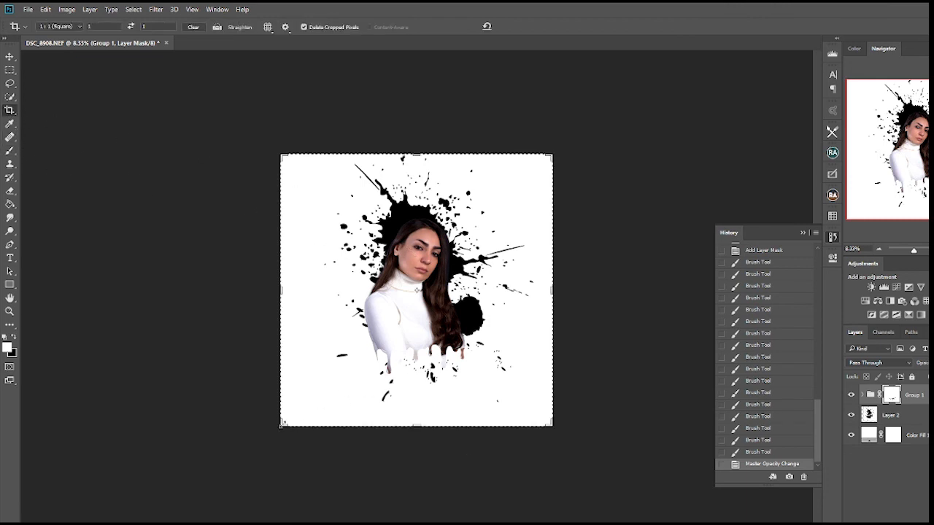
{"action": "left_click_drag", "start_coordinate": [284, 425], "coordinate": [291, 418]}
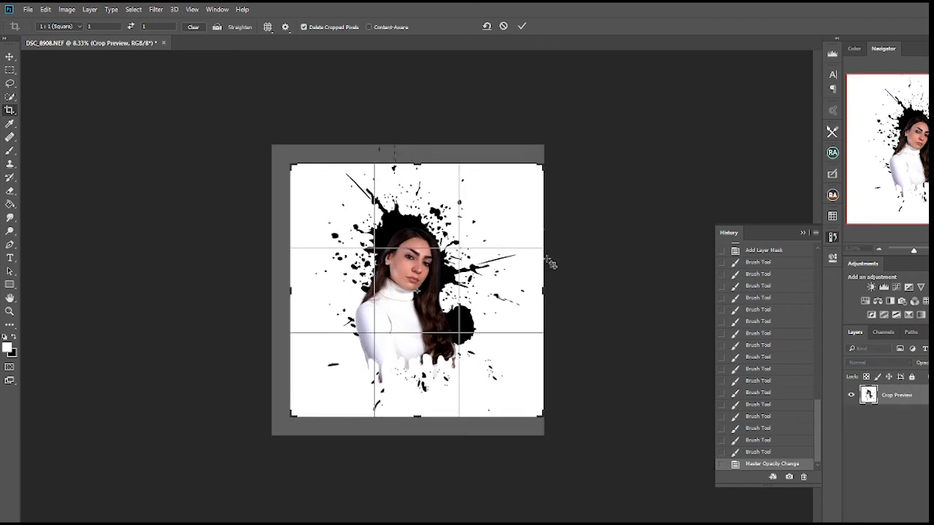
{"action": "left_click_drag", "start_coordinate": [551, 173], "coordinate": [547, 164]}
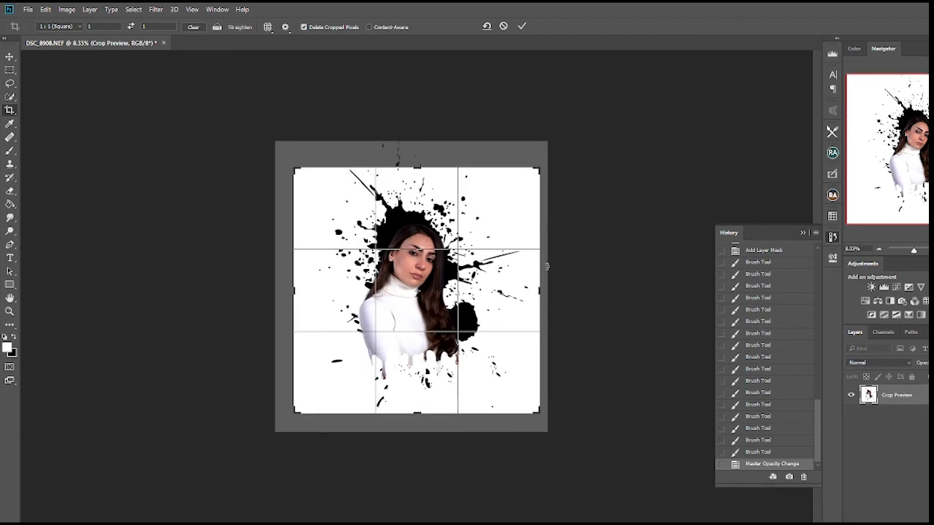
{"action": "left_click_drag", "start_coordinate": [541, 290], "coordinate": [537, 289]}
{"action": "left_click", "coordinate": [522, 27]}
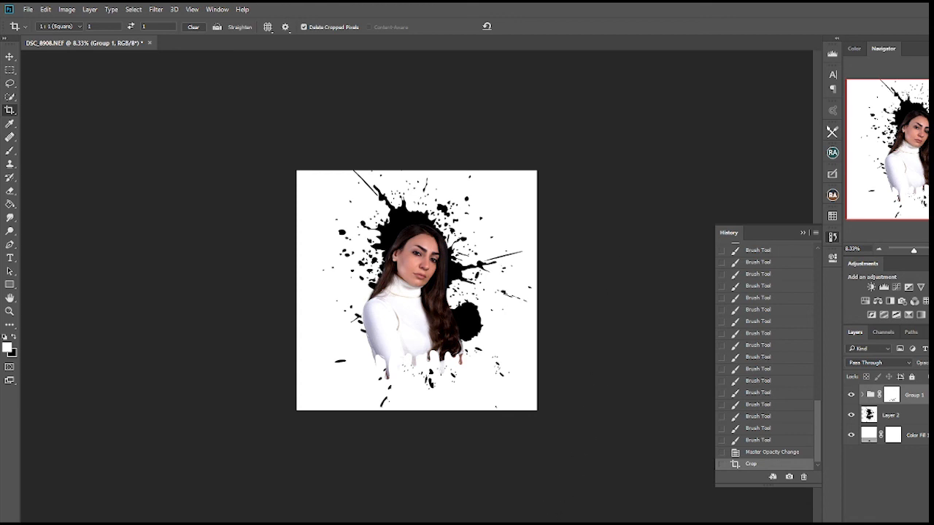
Start exporting the finished artwork with Save for Web (Legacy).
{"action": "mouse_move", "coordinate": [493, 524]}
{"action": "left_click", "coordinate": [28, 10]}
{"action": "mouse_move", "coordinate": [87, 149]}
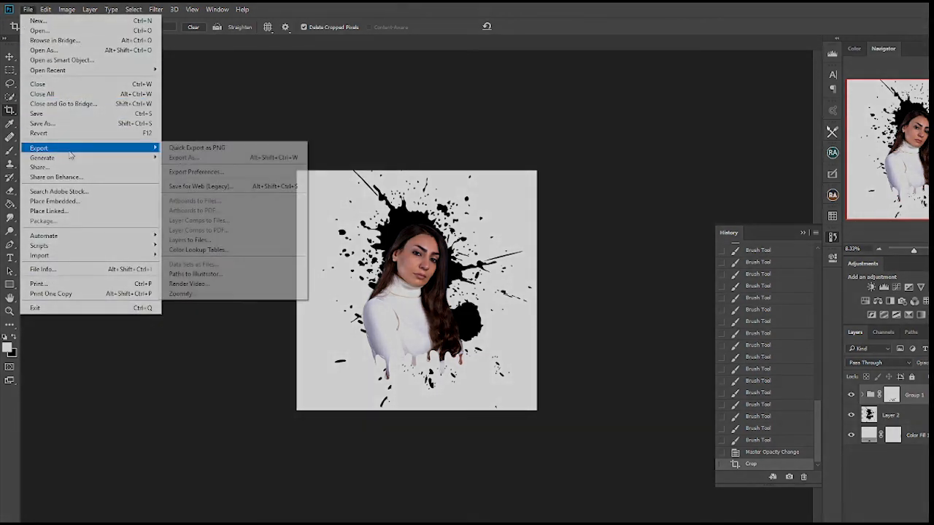
{"action": "left_click", "coordinate": [187, 186]}
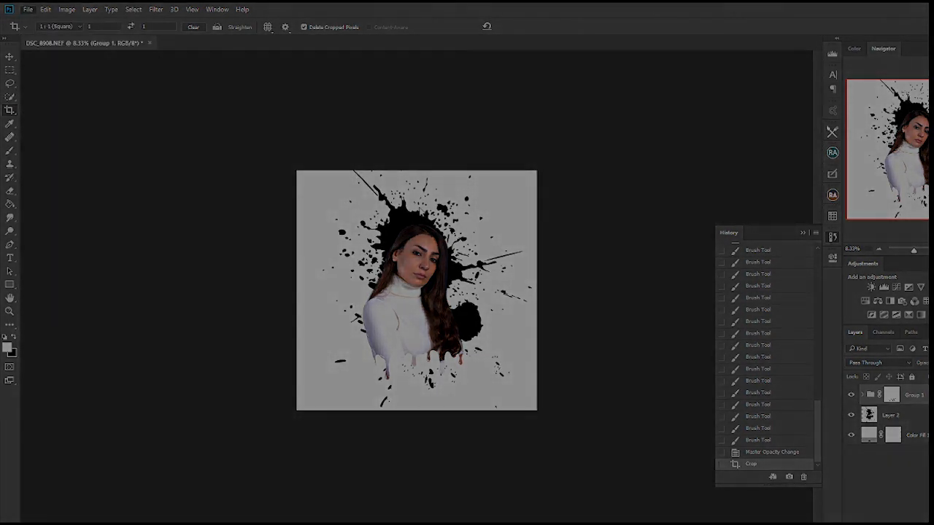